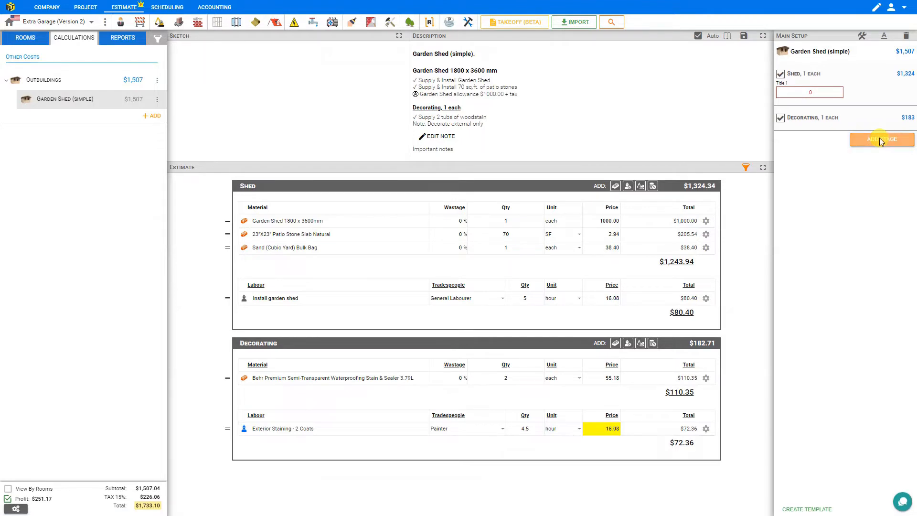
Add a Main stage from the stage library to the Garden Shed (simple) calculation.
left_click(880, 140)
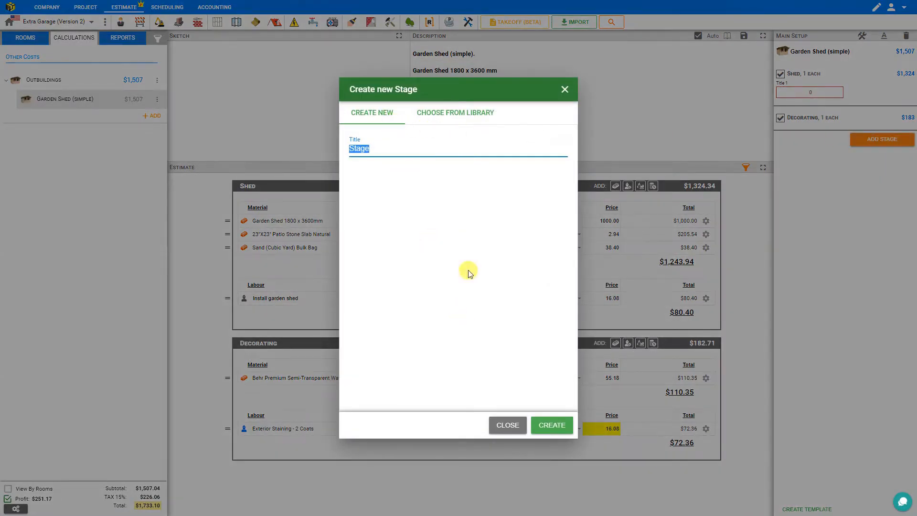
left_click(457, 114)
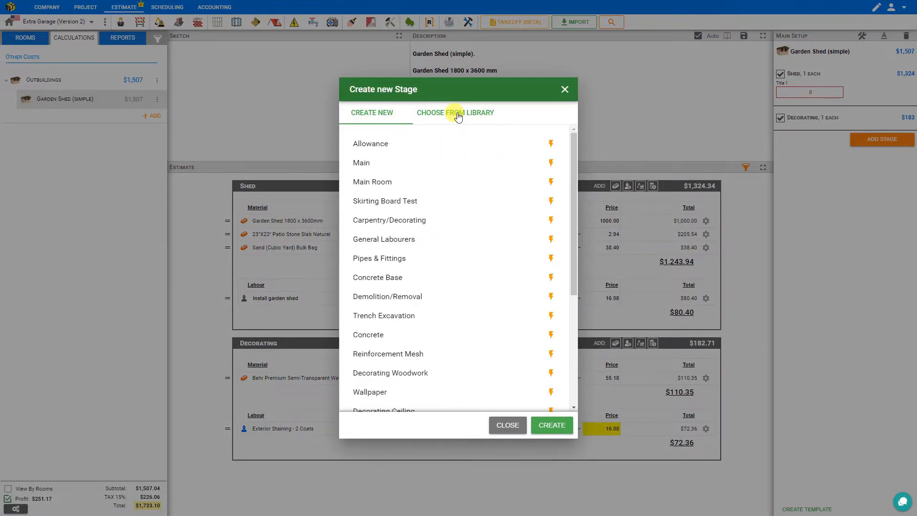
left_click(360, 163)
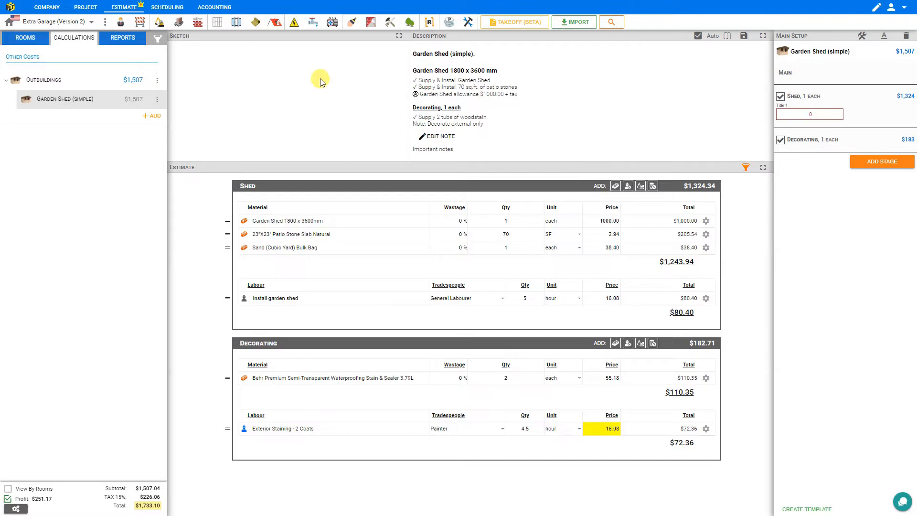
Enable setup editing for the calculation and add a Layers image to the Main stage.
left_click(862, 38)
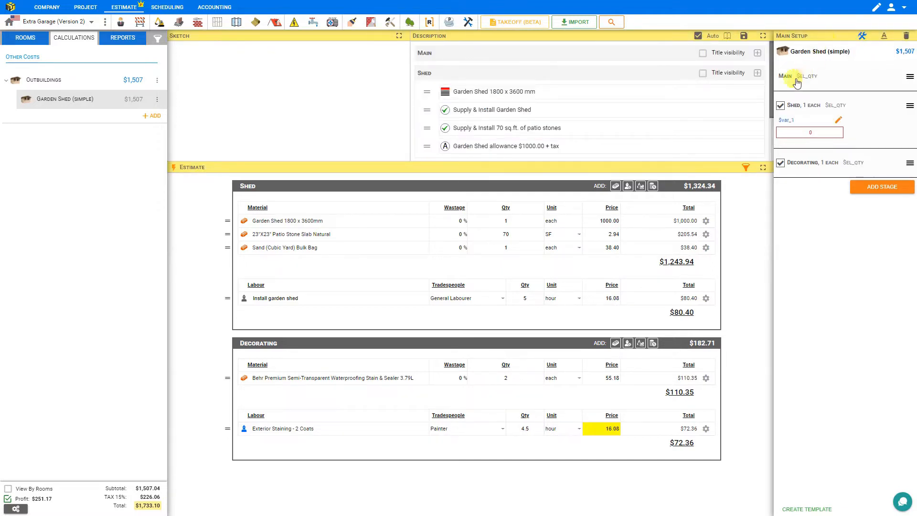
left_click(909, 79)
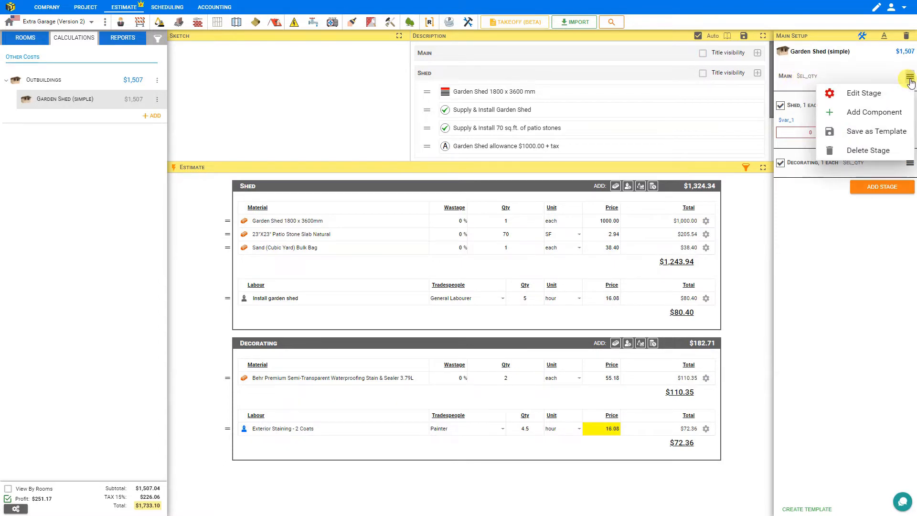
left_click(859, 95)
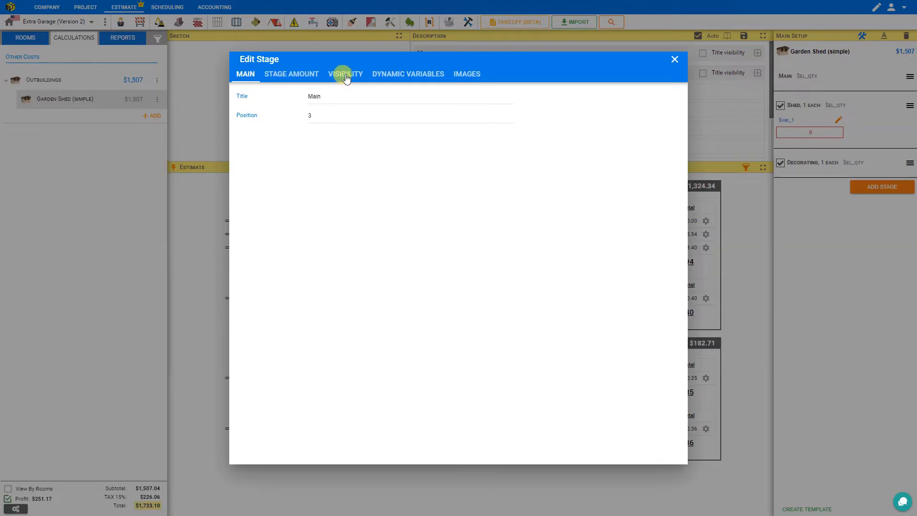
left_click(473, 77)
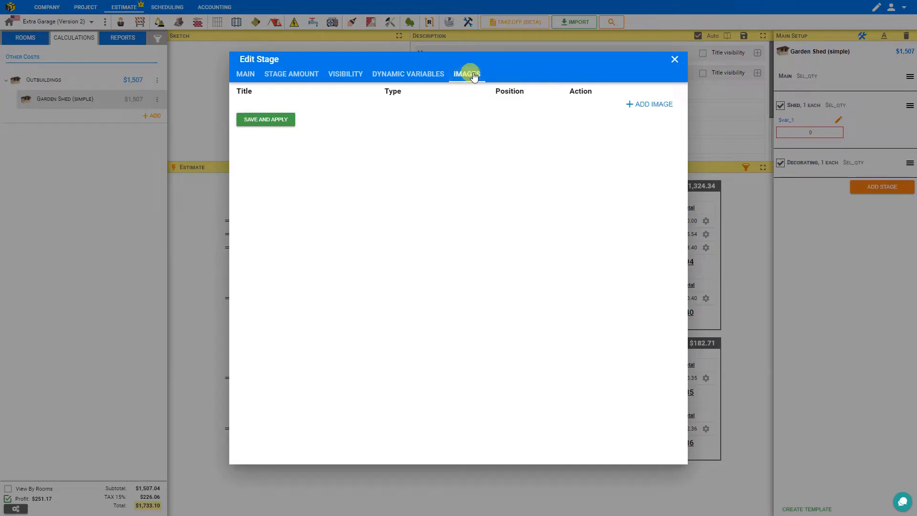
left_click(638, 109)
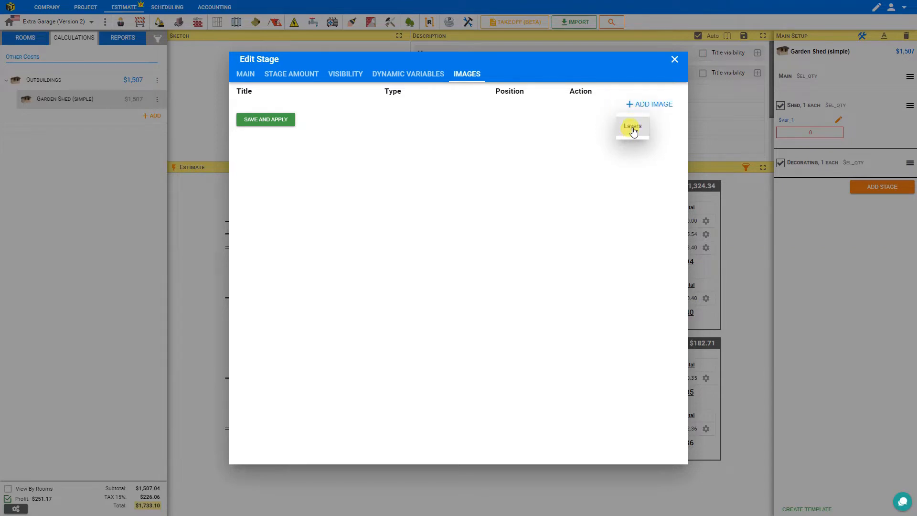
left_click(632, 129)
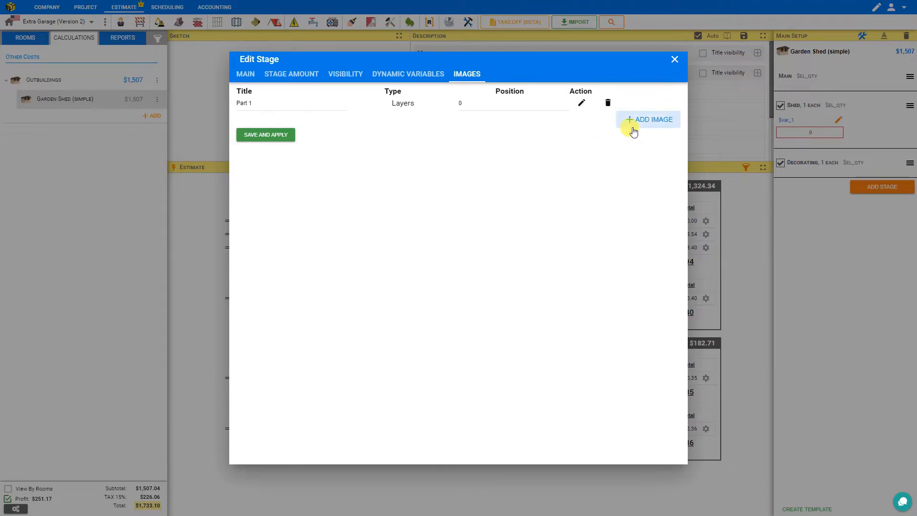
Give the Part 1 image a layer with the open-door shed photo from the device, and save it.
left_click(581, 105)
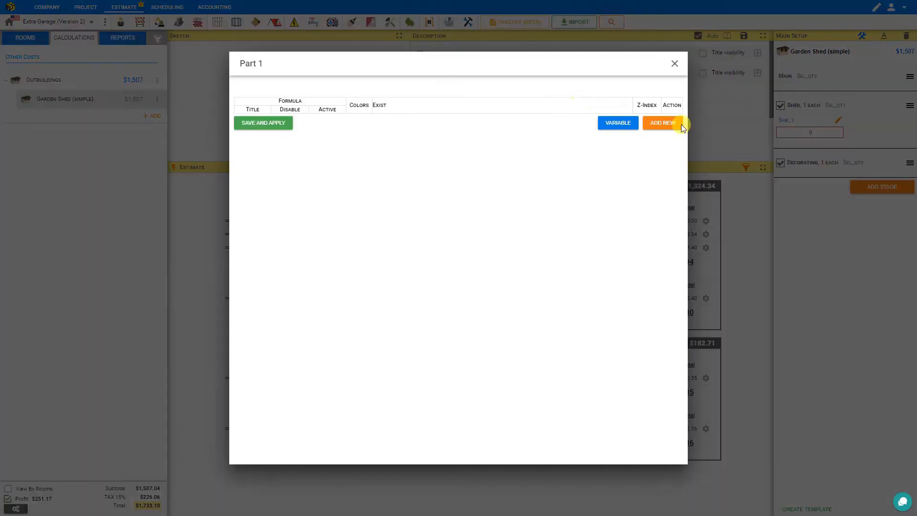
left_click(662, 123)
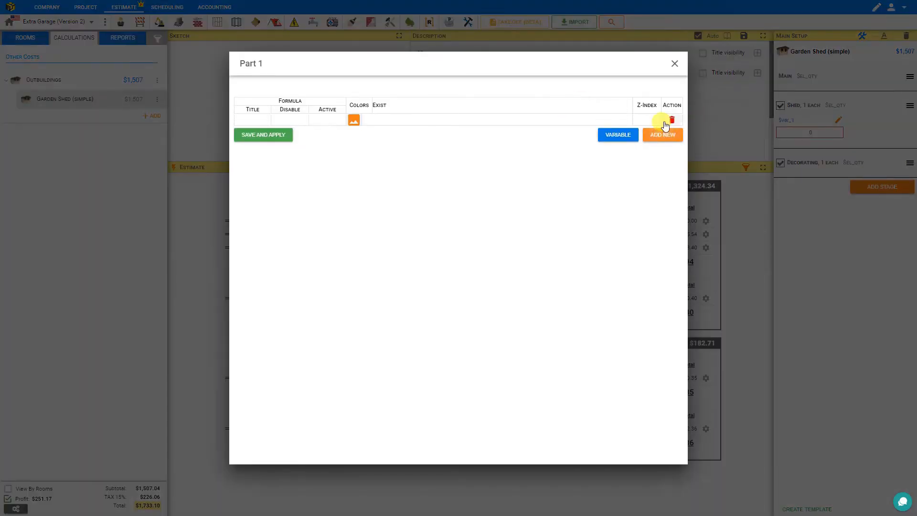
left_click(353, 121)
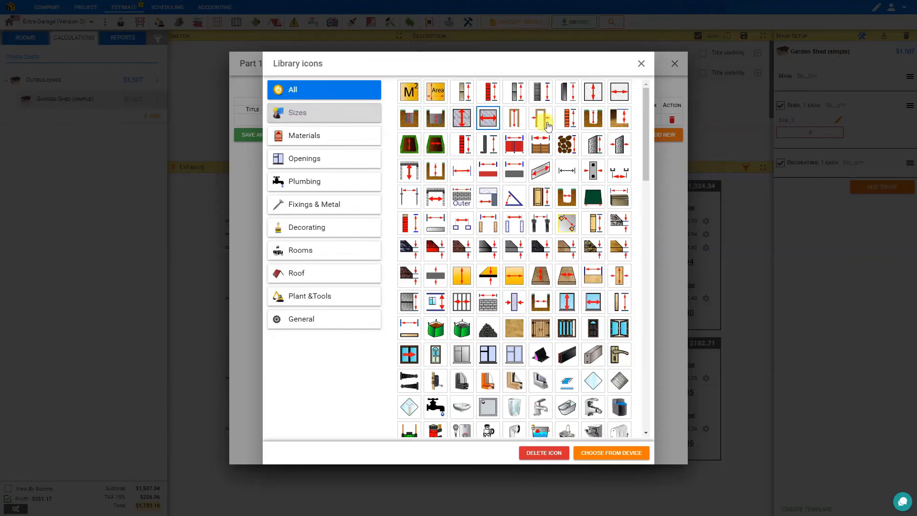
left_click_drag(648, 118, 644, 363)
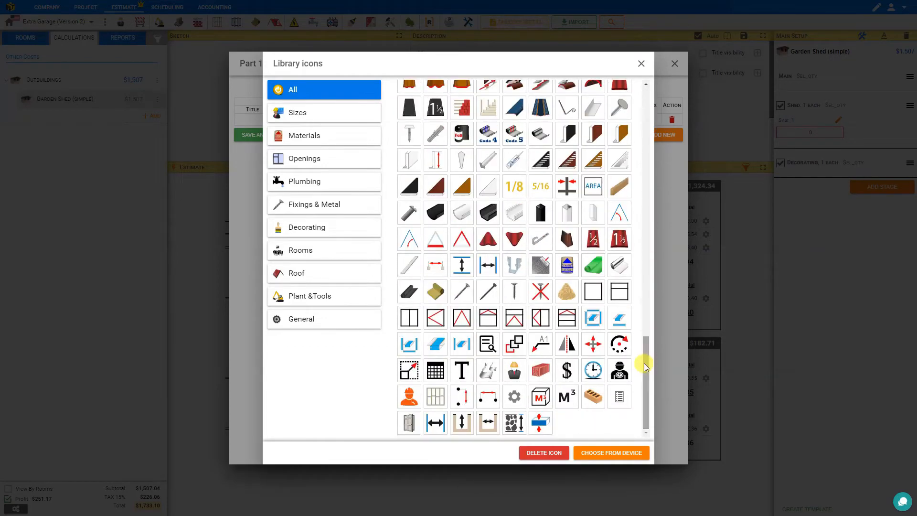
left_click(600, 456)
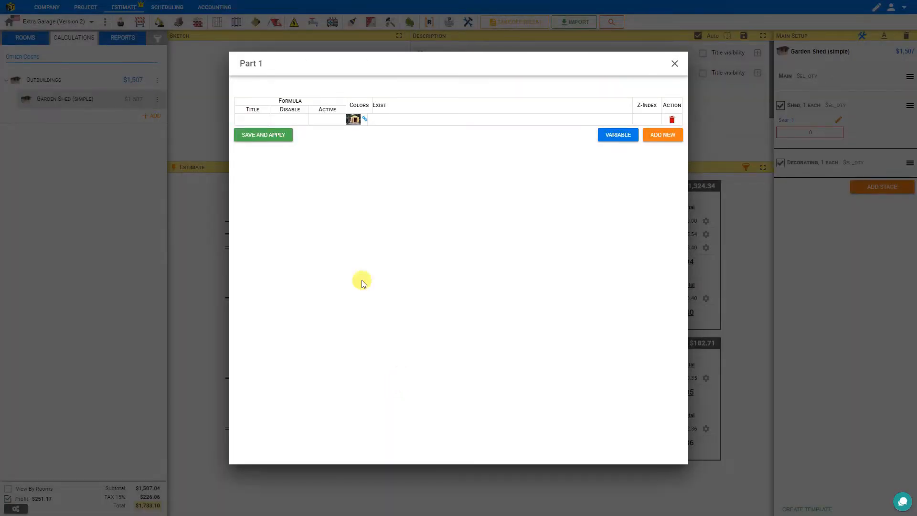
left_click(267, 136)
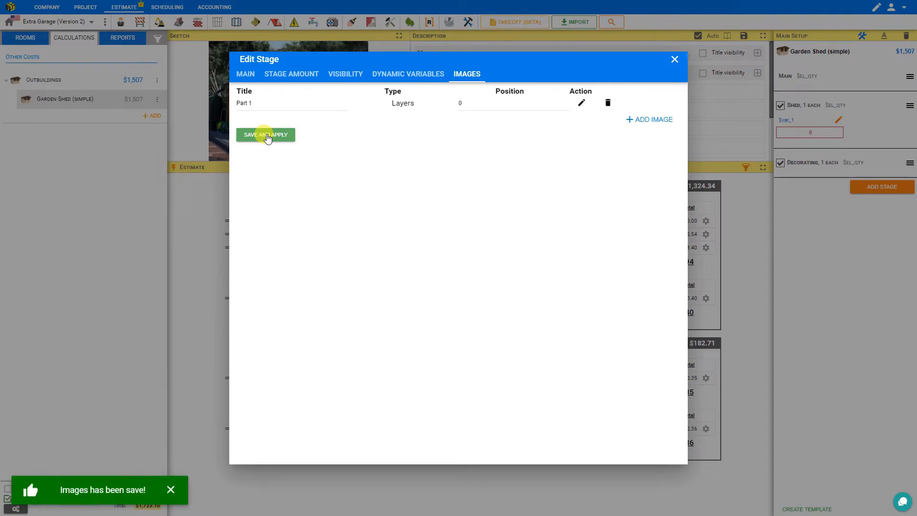
left_click(675, 59)
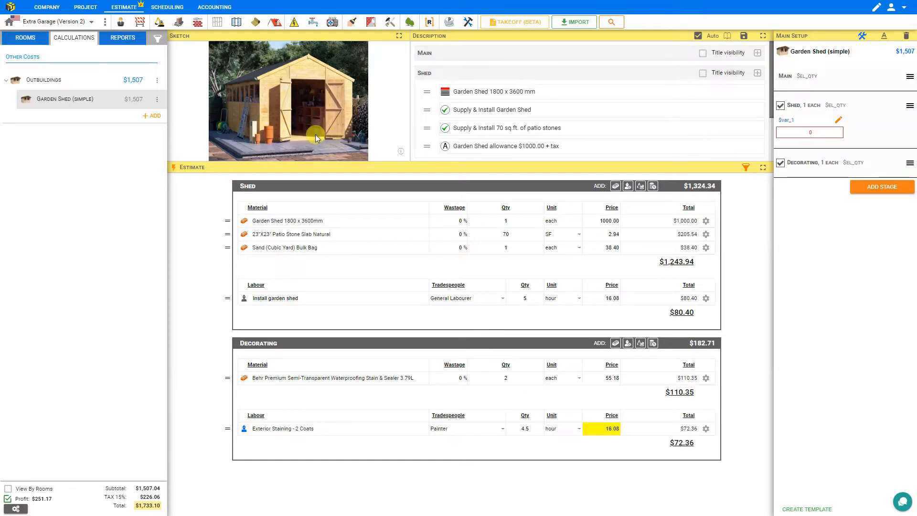
Add a second layer to the Main stage's Part 1 image using the blue dimension overlay picture from the device, and save it.
left_click(910, 78)
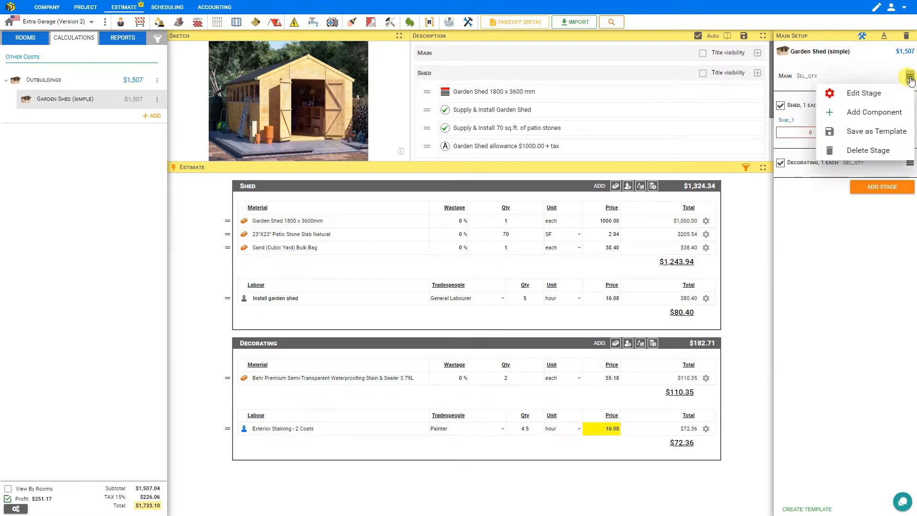
left_click(860, 95)
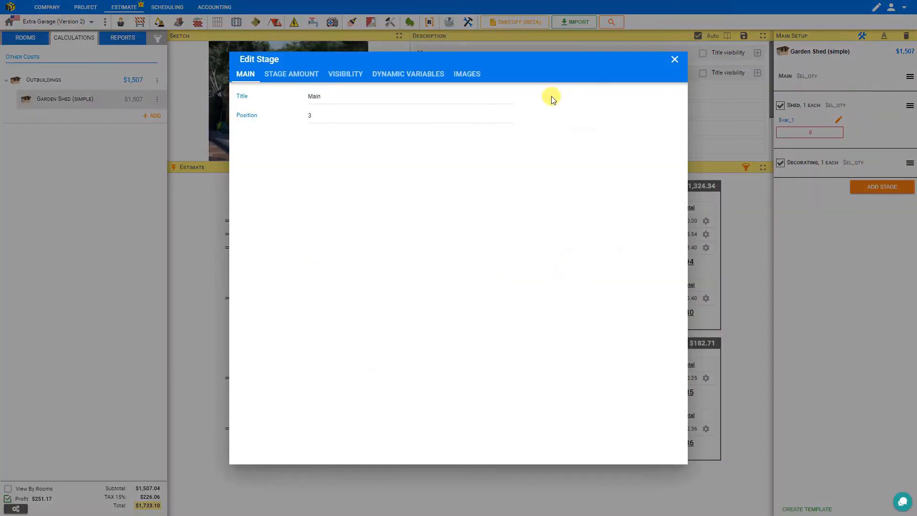
left_click(466, 76)
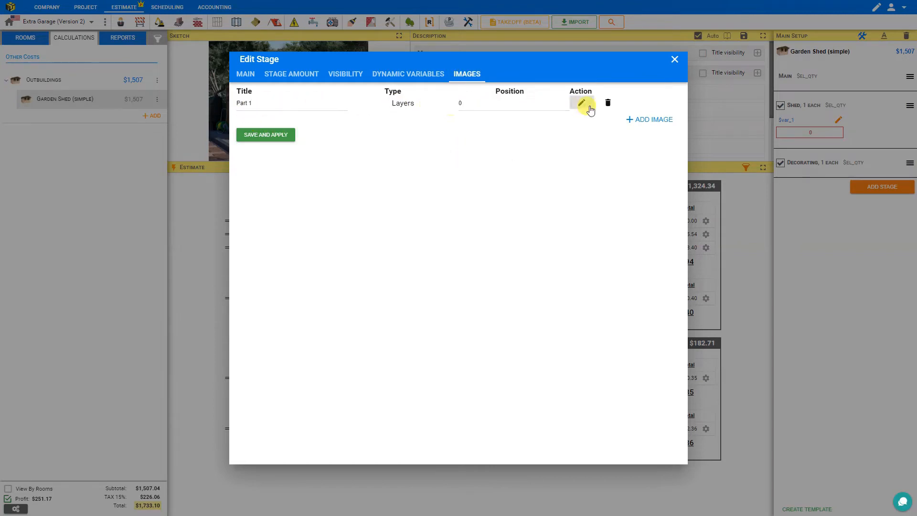
left_click(581, 104)
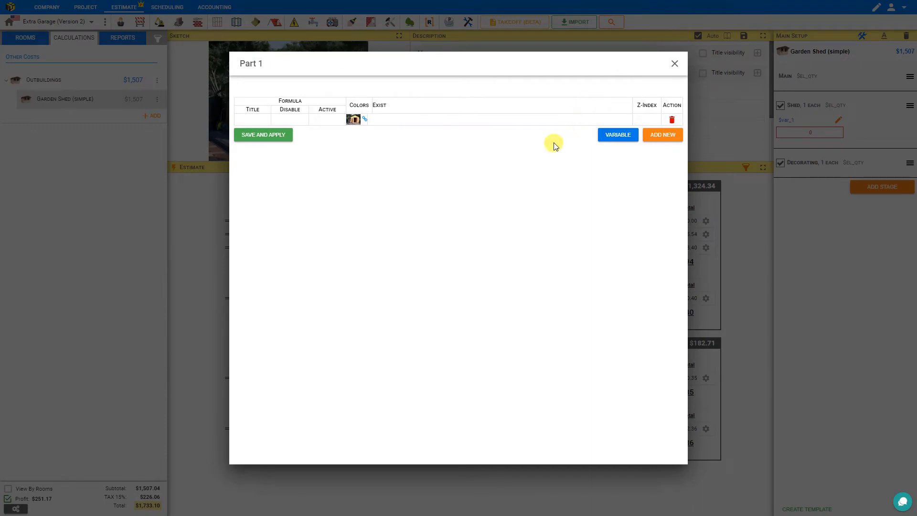
left_click(665, 136)
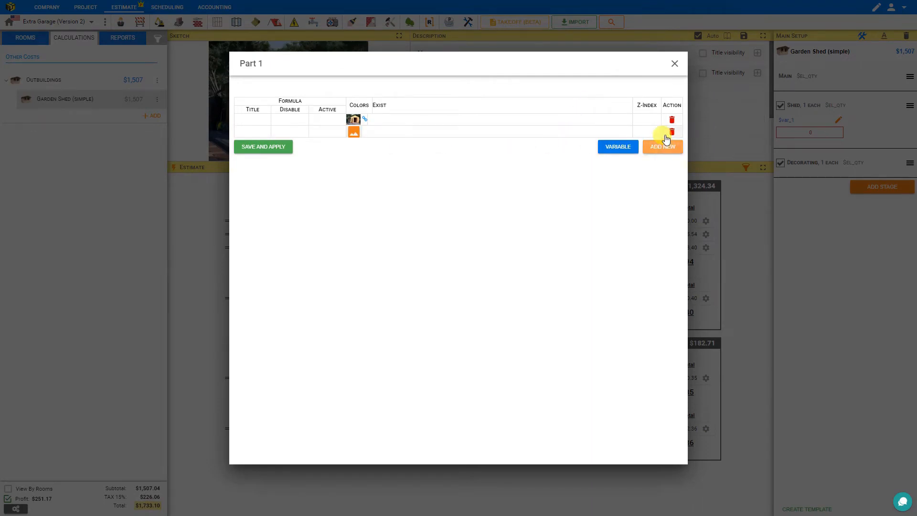
left_click(354, 133)
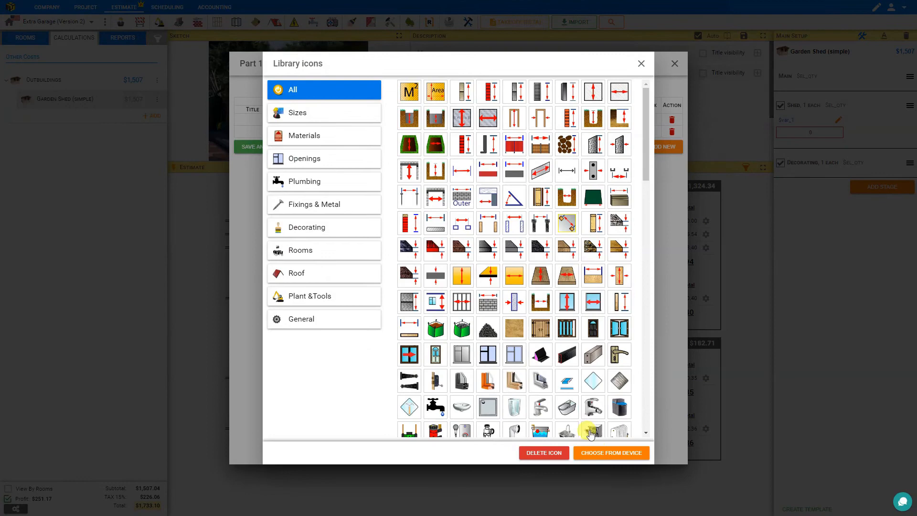
left_click(605, 456)
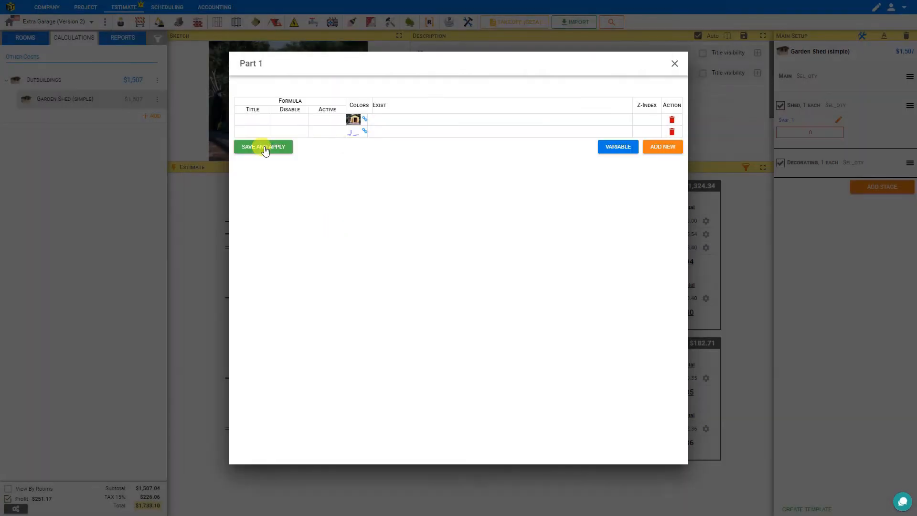
left_click(265, 147)
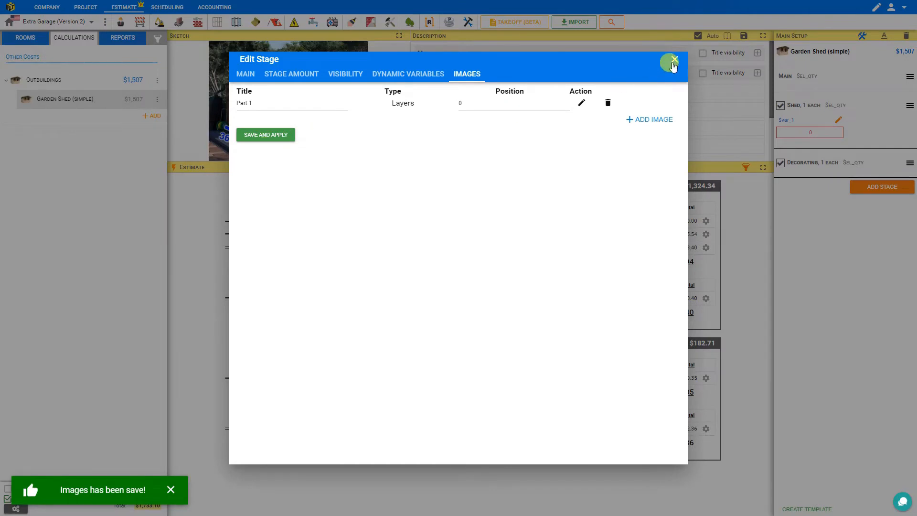
left_click(673, 59)
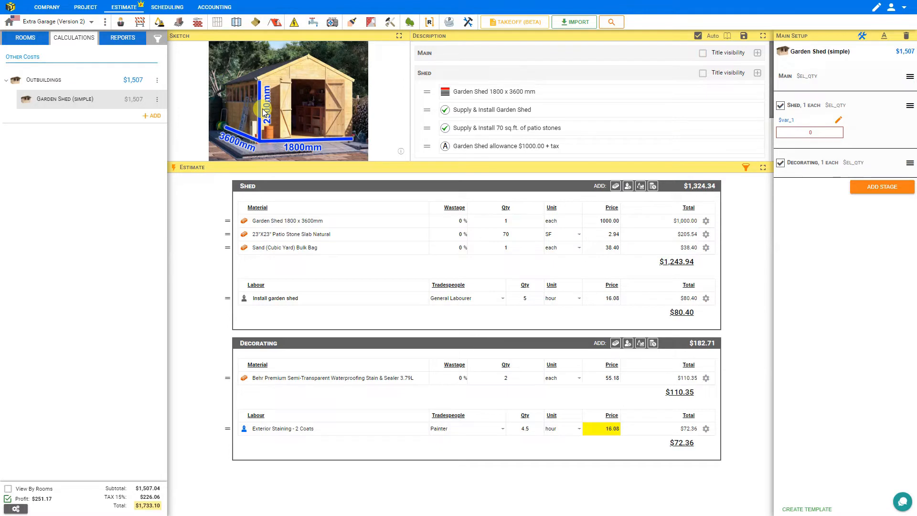
Add a second Layers image to the Main stage.
left_click(909, 77)
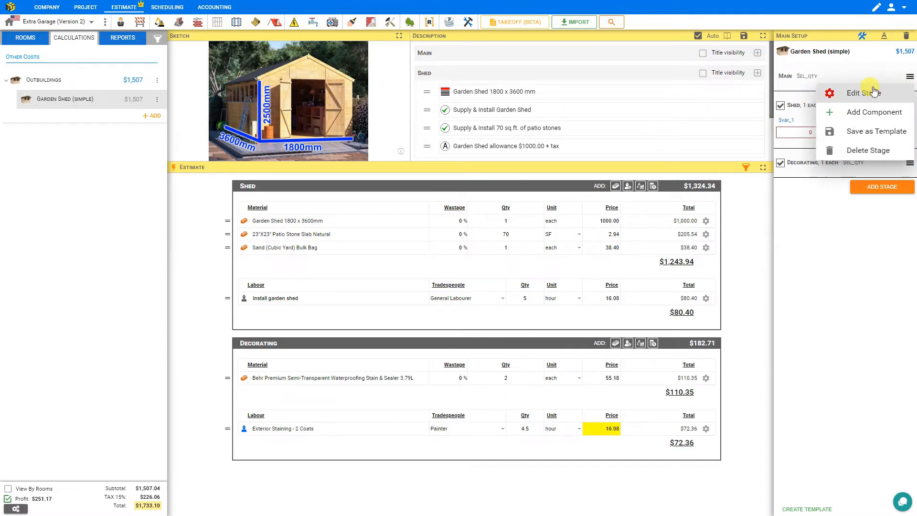
left_click(859, 94)
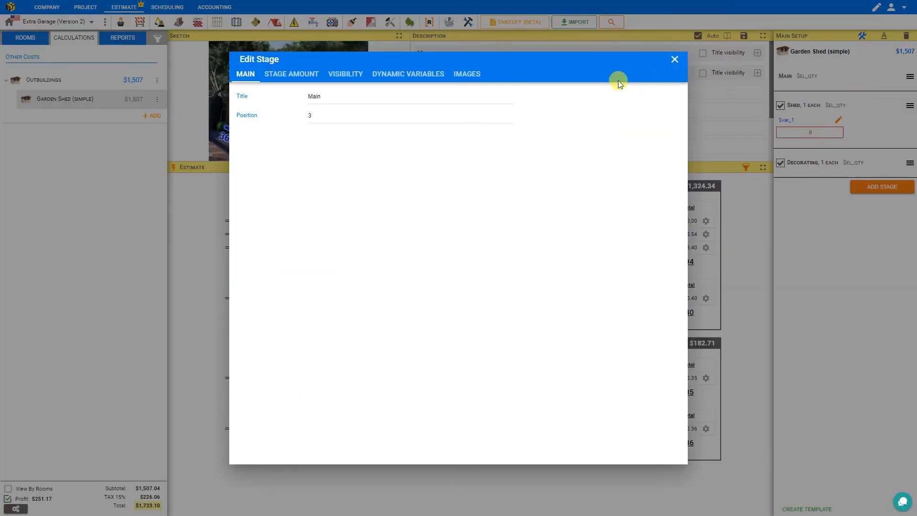
left_click(459, 76)
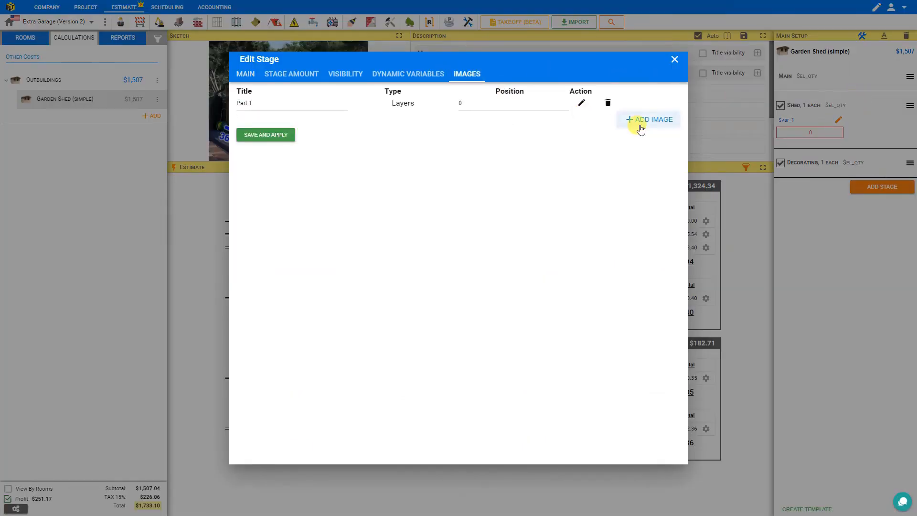
left_click(653, 120)
left_click(632, 141)
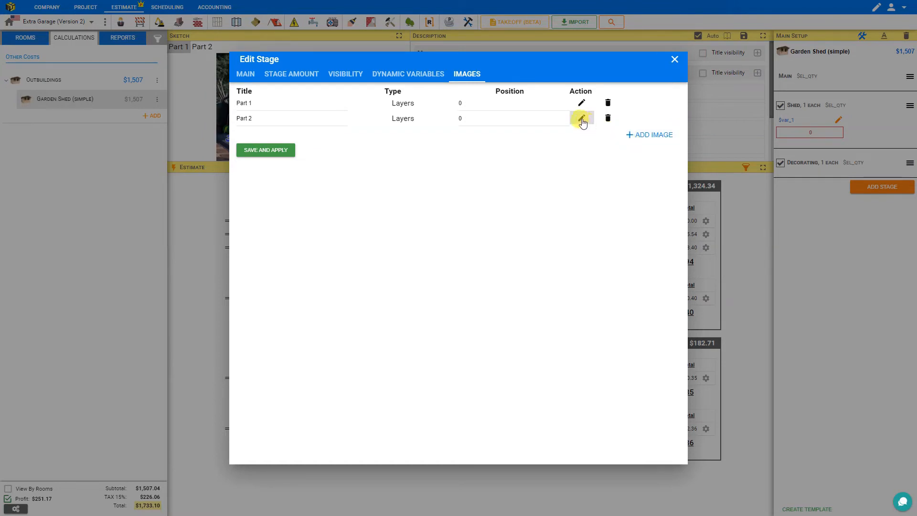
Give the Part 2 image a layer with the closed-door, dark-roofed shed photo, save it, and show Part 2 in the sketch.
left_click(582, 119)
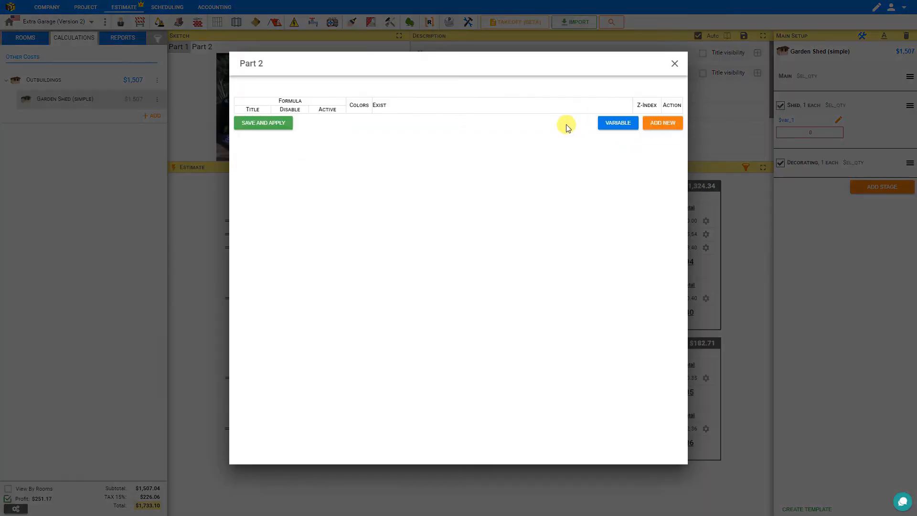
left_click(674, 125)
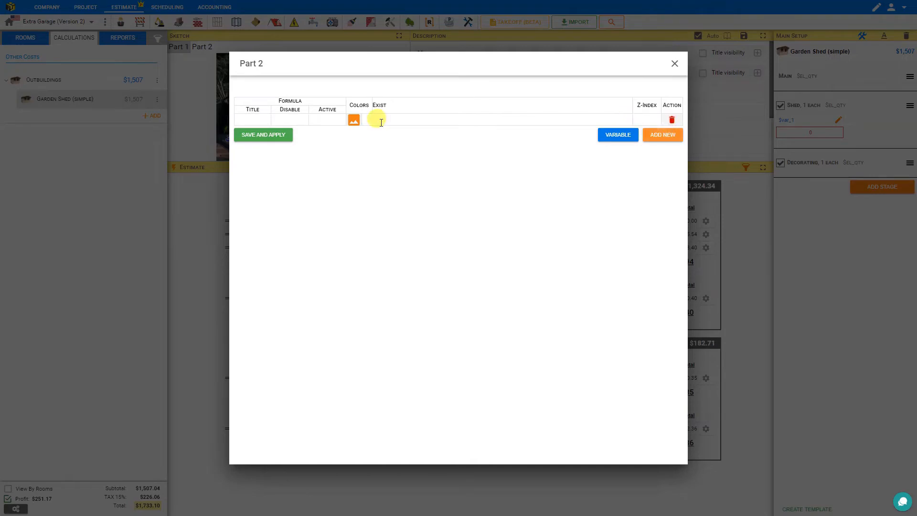
left_click(353, 120)
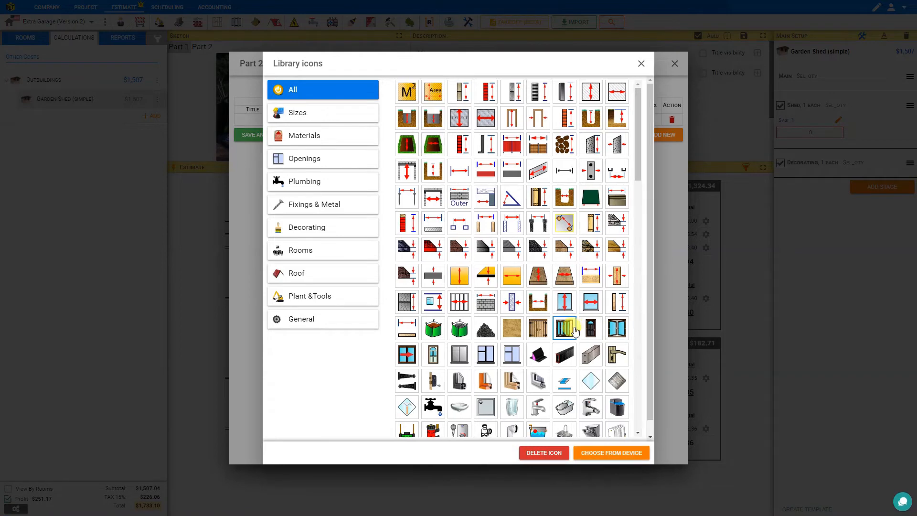
left_click(573, 328)
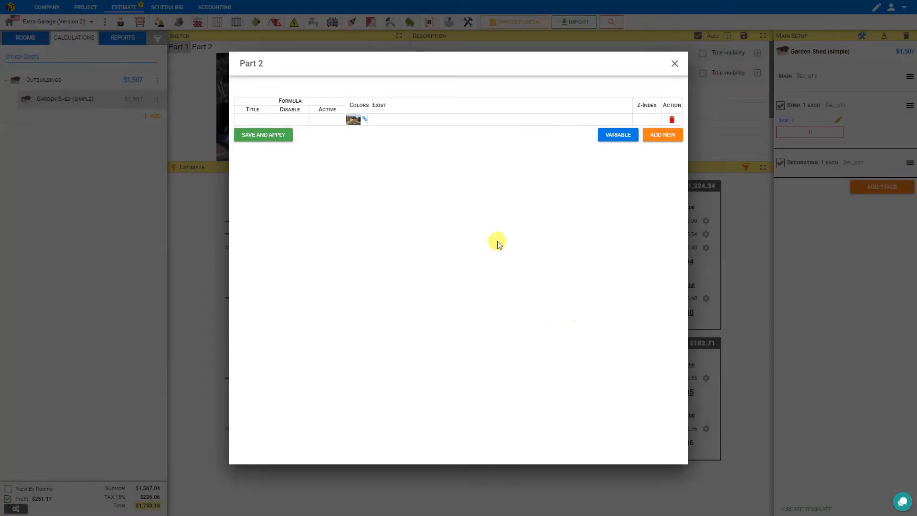
left_click(272, 136)
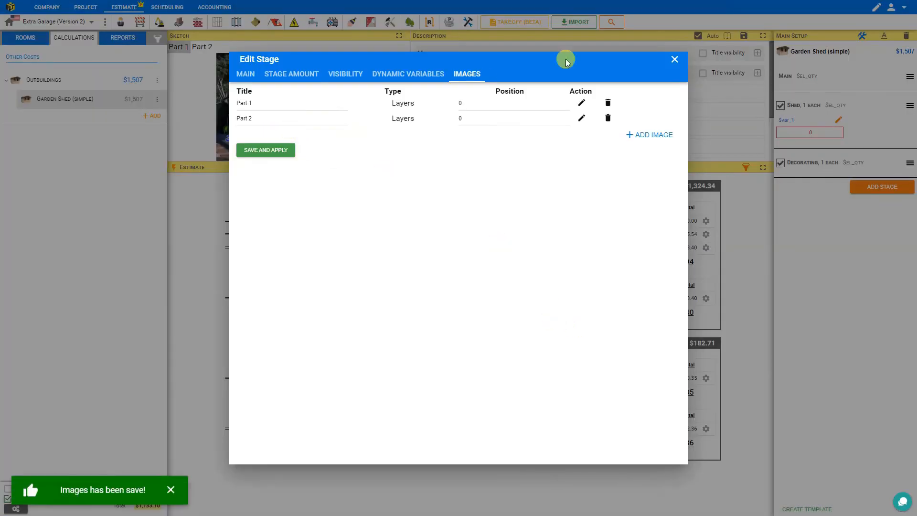
left_click(674, 59)
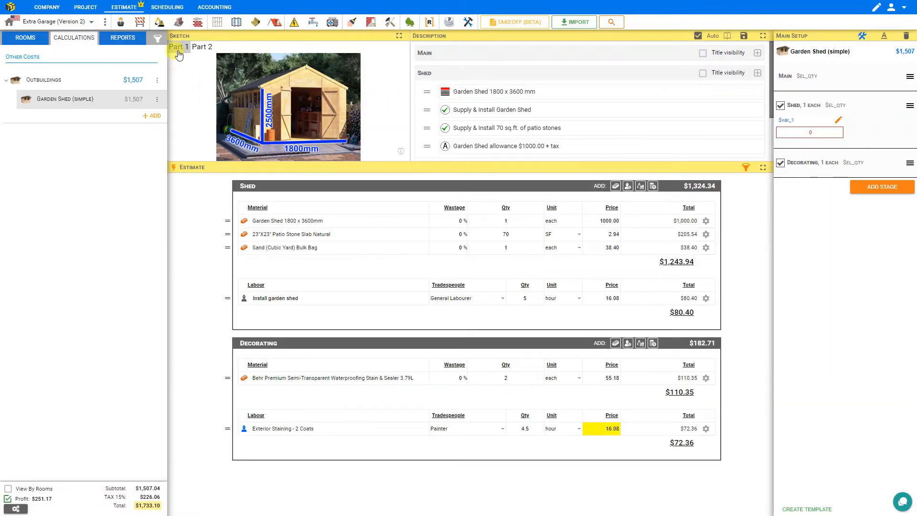
left_click(200, 48)
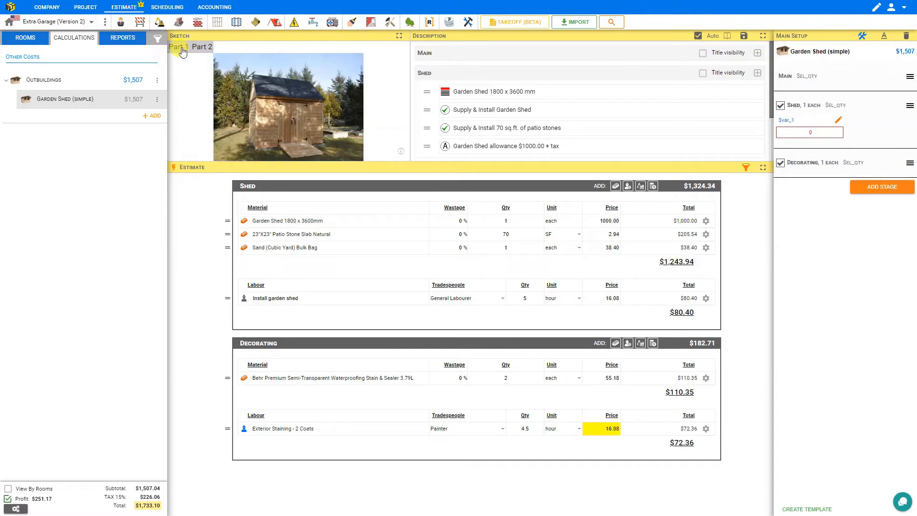
Switch the sketch between the Part 1 and Part 2 images to compare them, ending on Part 2.
left_click(182, 49)
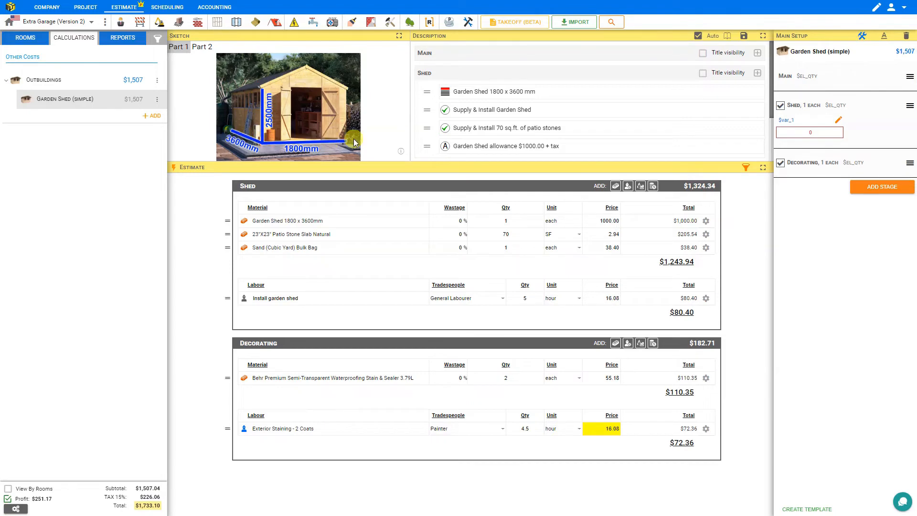
left_click(203, 51)
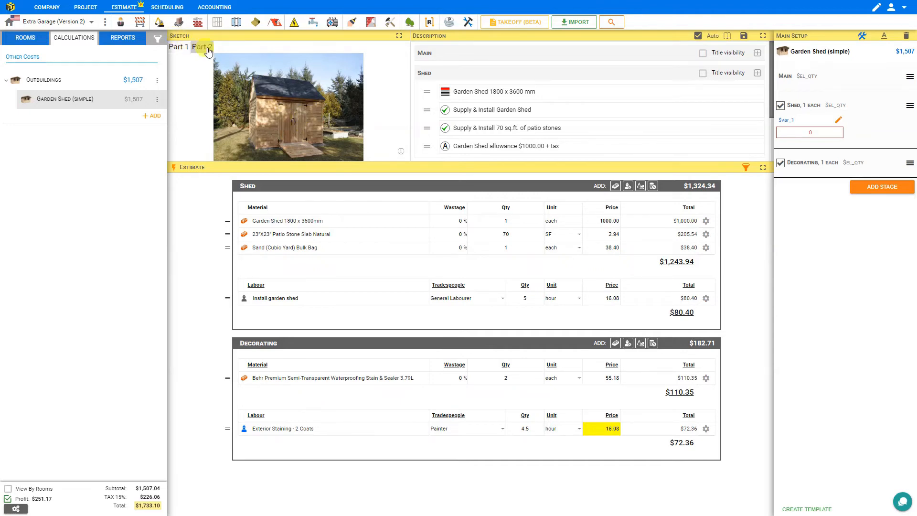
left_click(181, 49)
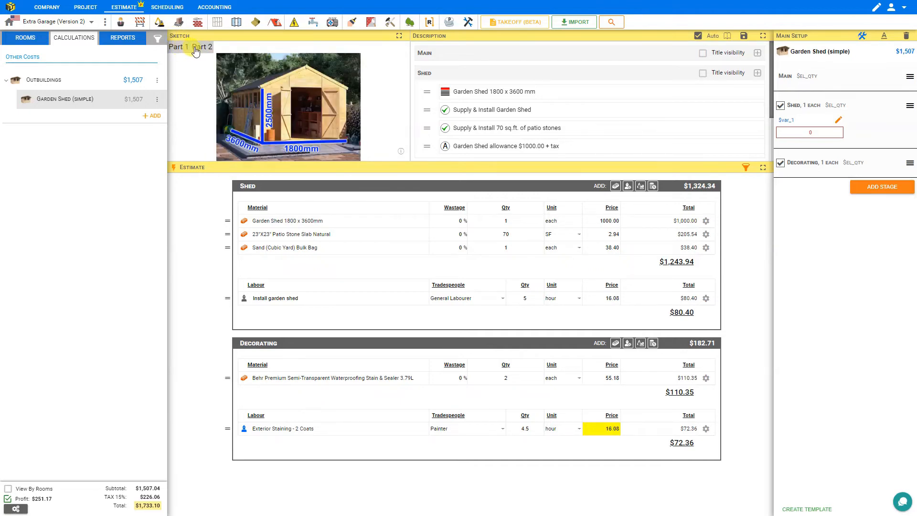
left_click(196, 49)
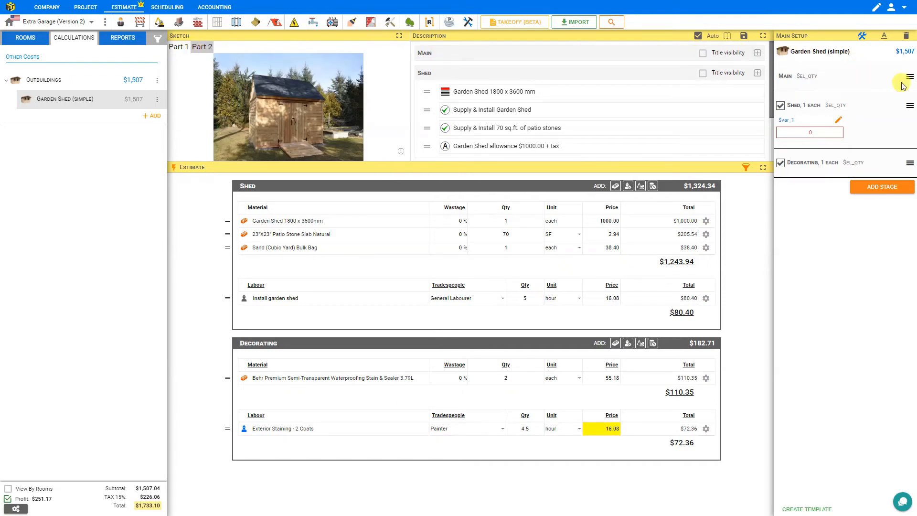
Set the position of the Main stage's Part 1 image to 1, save it, and show Part 1 in the sketch.
left_click(909, 78)
left_click(868, 93)
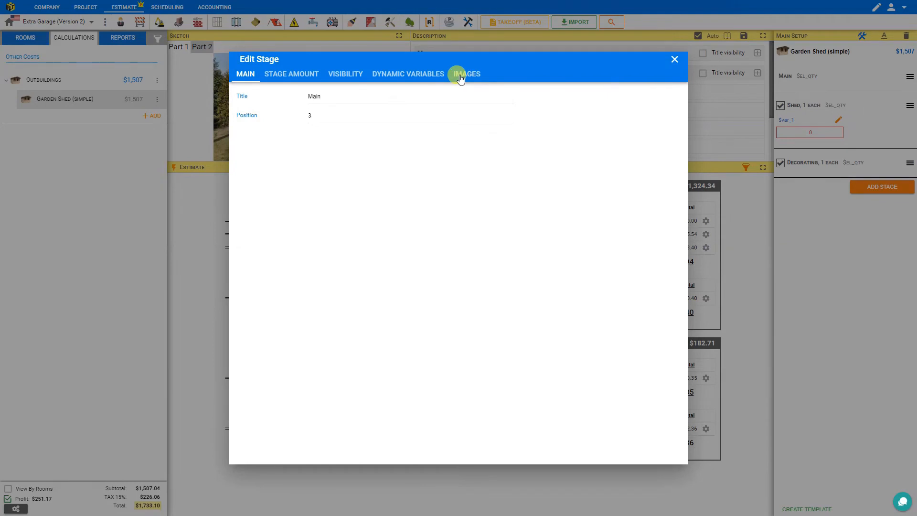
left_click(460, 76)
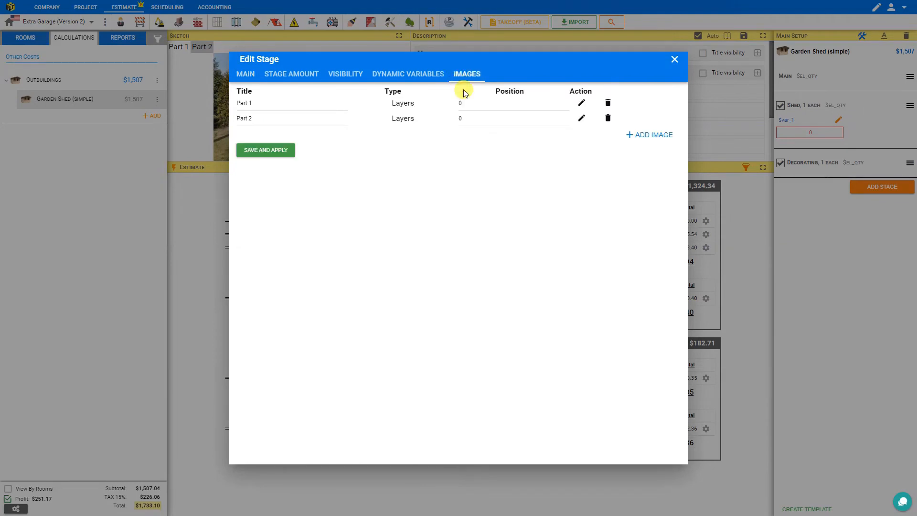
left_click(461, 104)
double_click(455, 109)
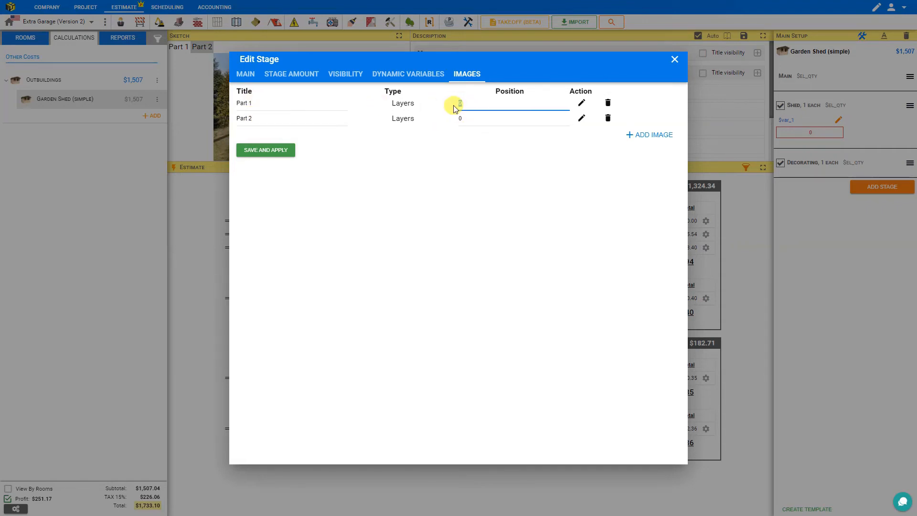
type("1")
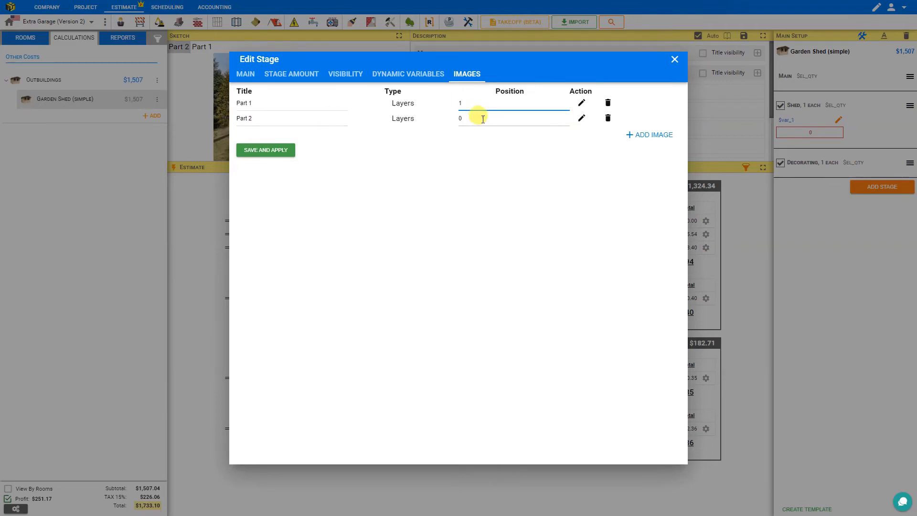
left_click(280, 156)
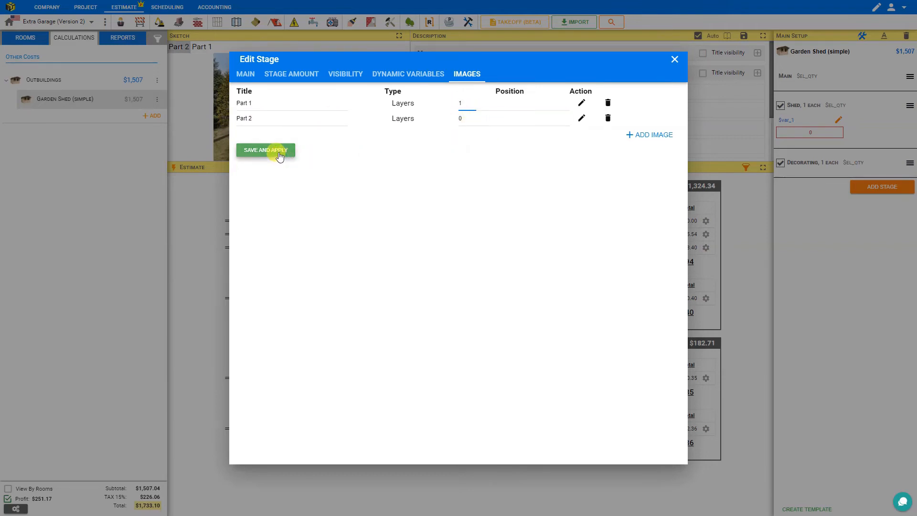
left_click(674, 59)
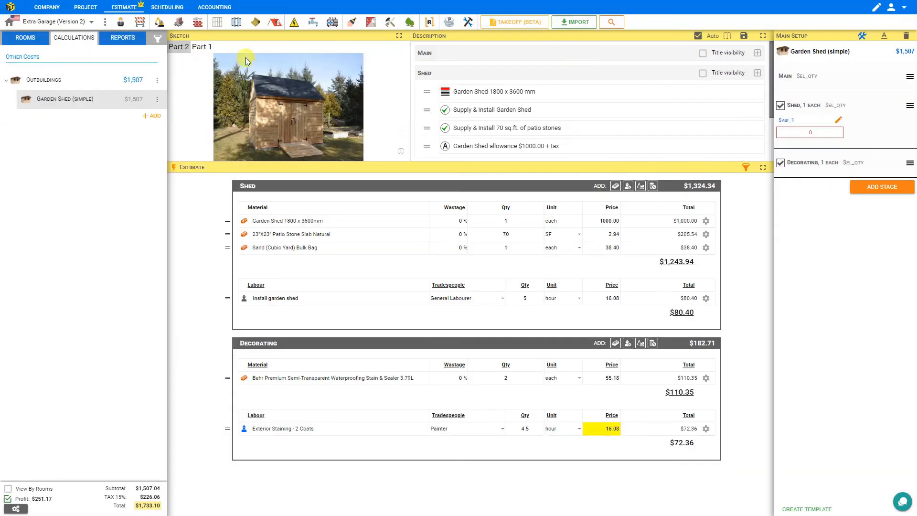
left_click(203, 49)
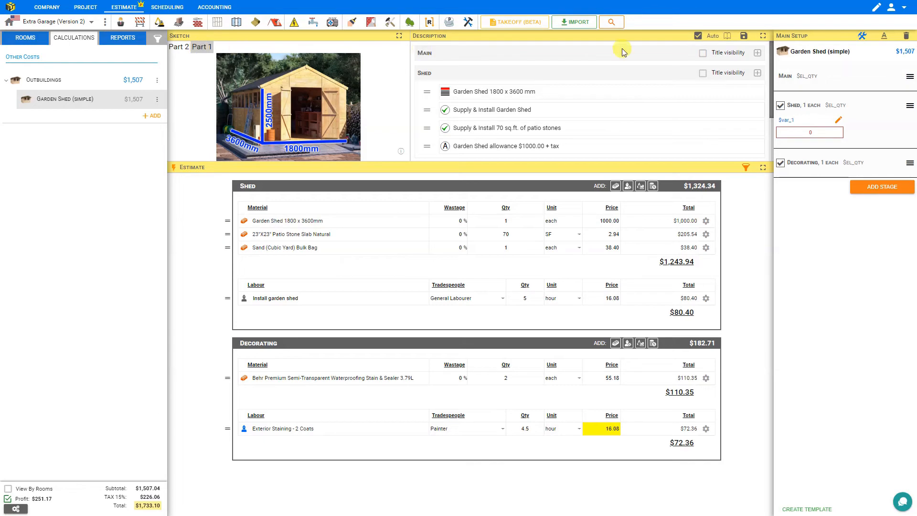
Set the position of the Main stage's Part 2 image to 2 and save the change.
left_click(905, 78)
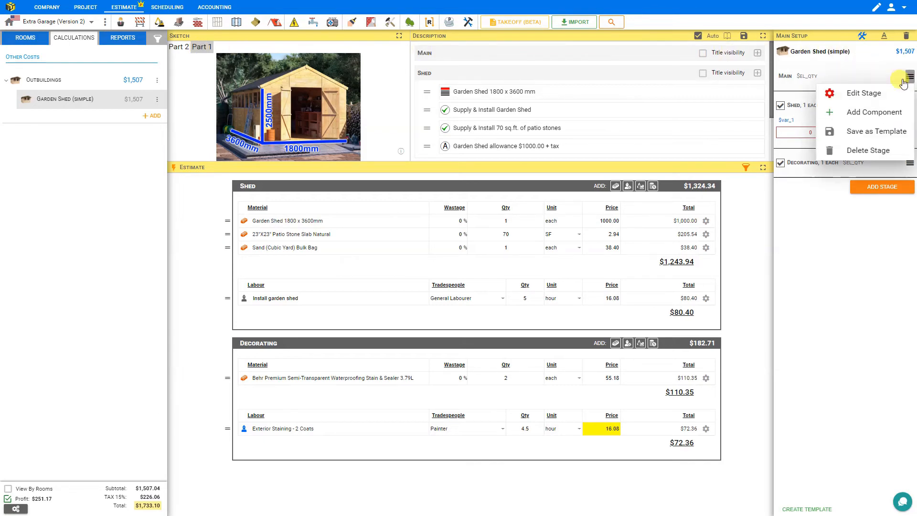
left_click(864, 93)
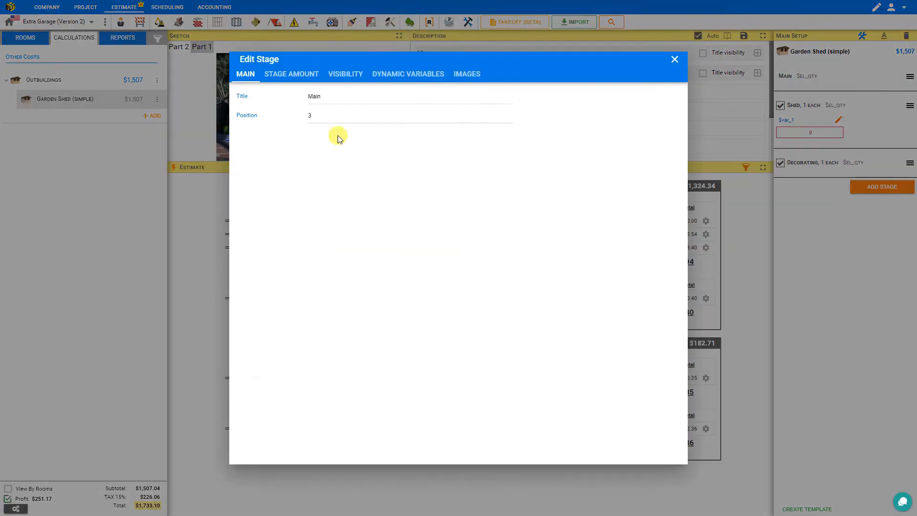
left_click(466, 74)
left_click(469, 119)
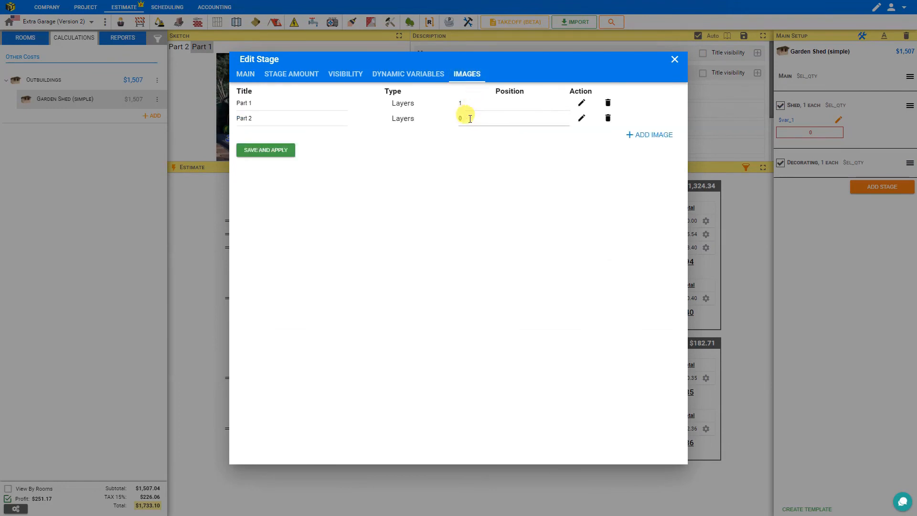
left_click_drag(470, 119, 459, 123)
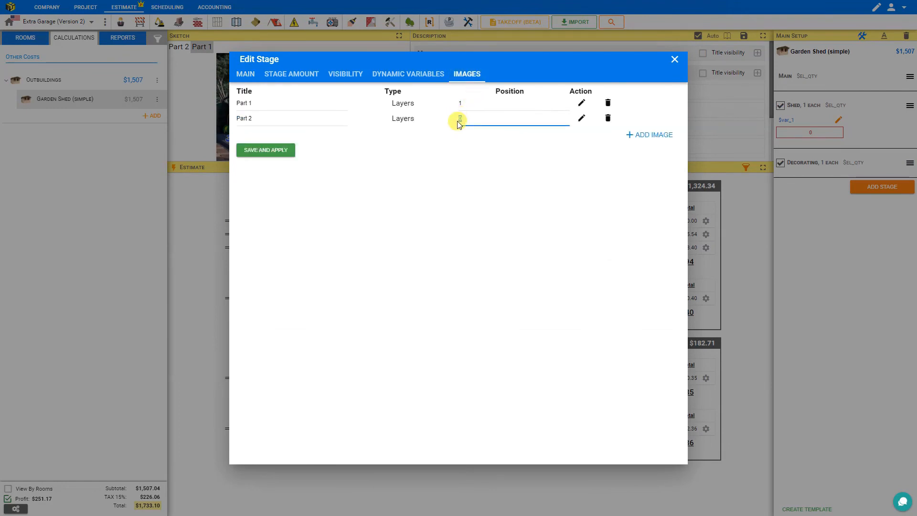
type("2")
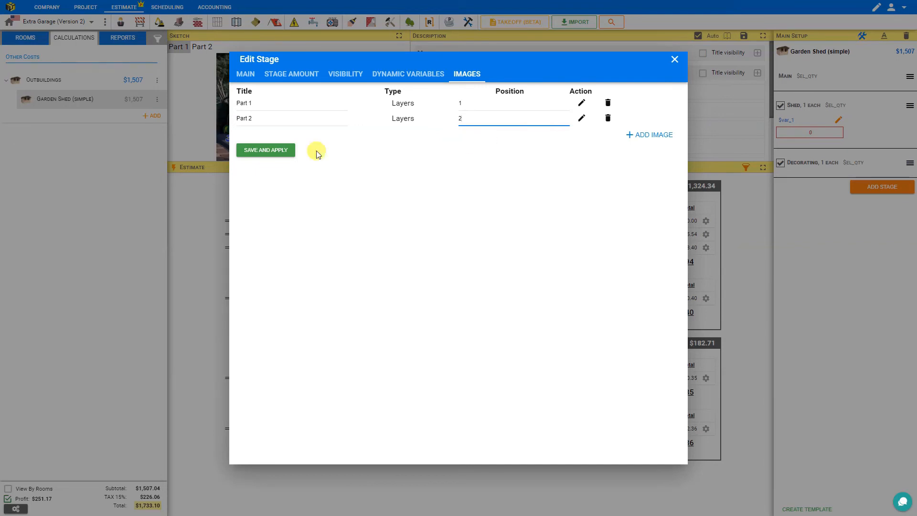
left_click(270, 152)
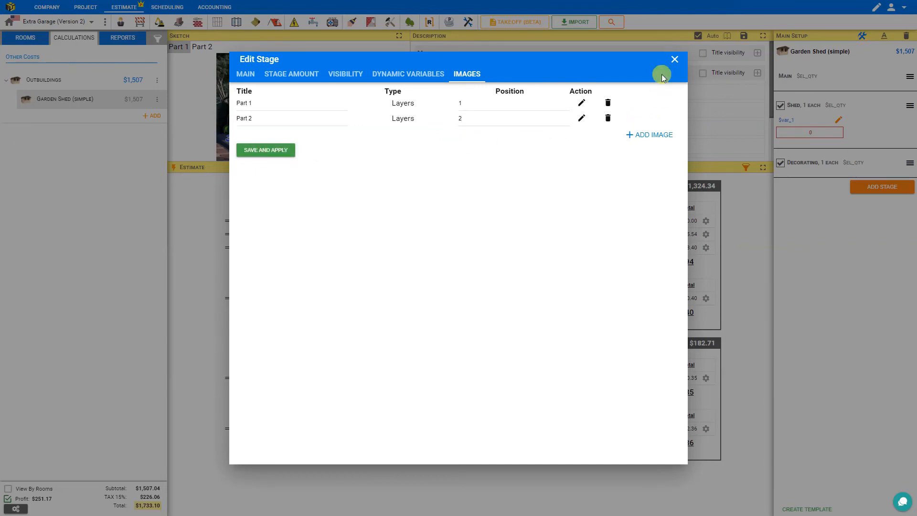
left_click(673, 59)
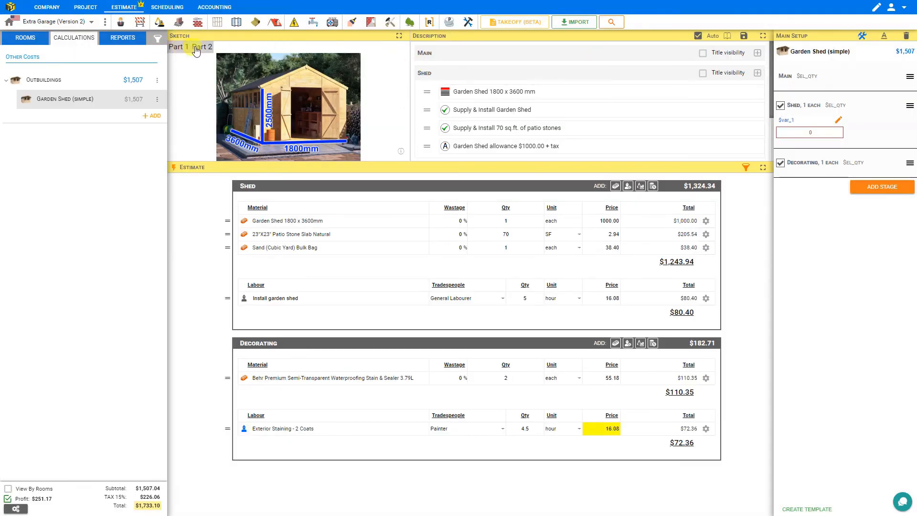
Check the order of the sketch images by alternating between Part 2 and Part 1, ending on Part 1.
left_click(199, 47)
left_click(177, 48)
left_click(202, 47)
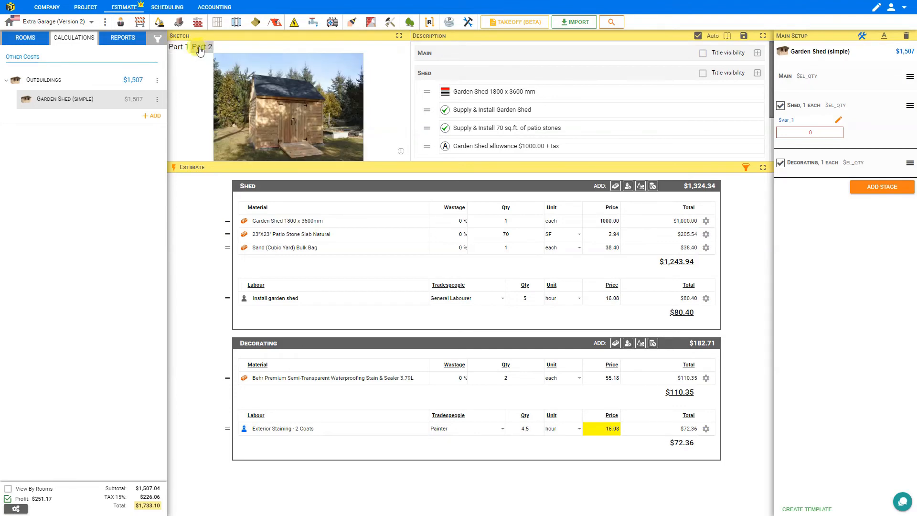
left_click(178, 47)
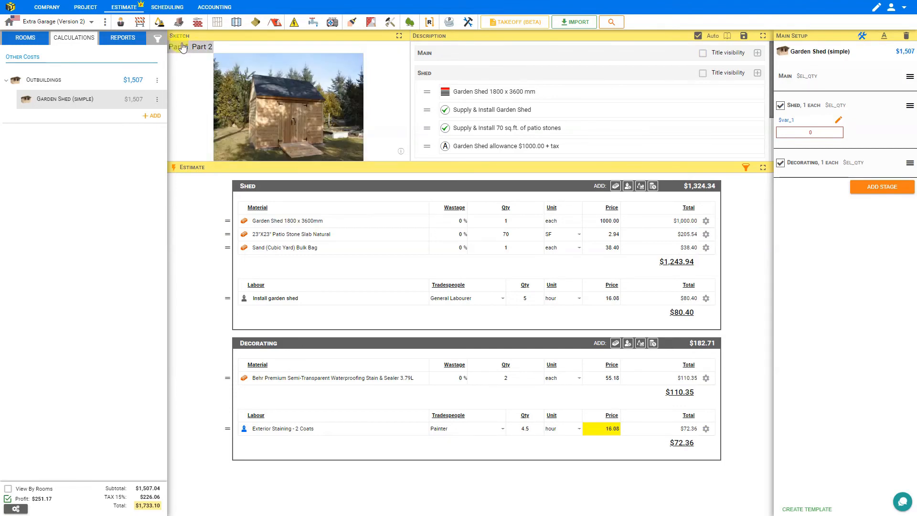
left_click(182, 46)
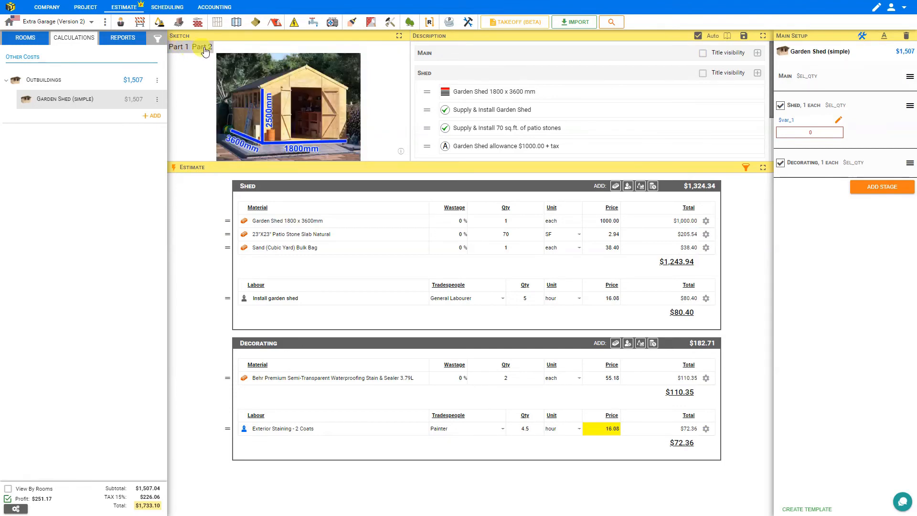
left_click(201, 49)
left_click(181, 49)
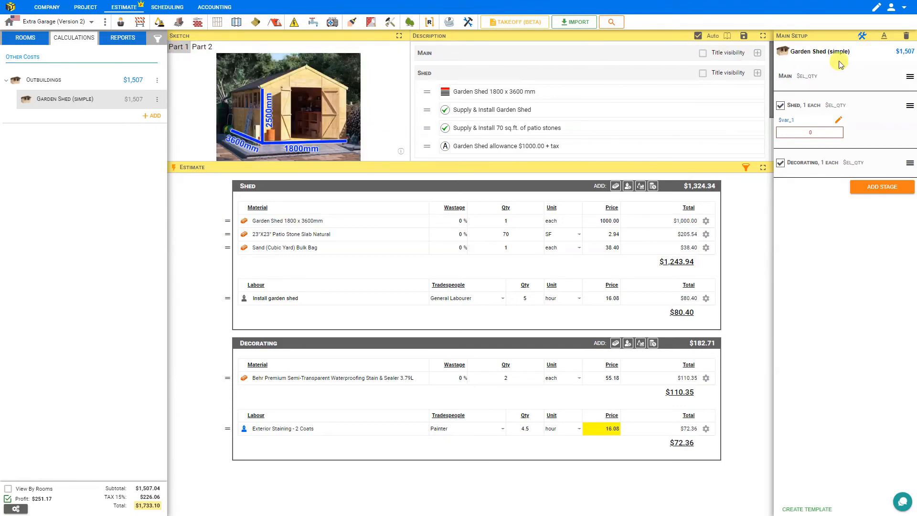
Rename the Main stage's images as Shed 1 and Shed 2, save them, and view both in the sketch.
left_click(909, 76)
left_click(871, 95)
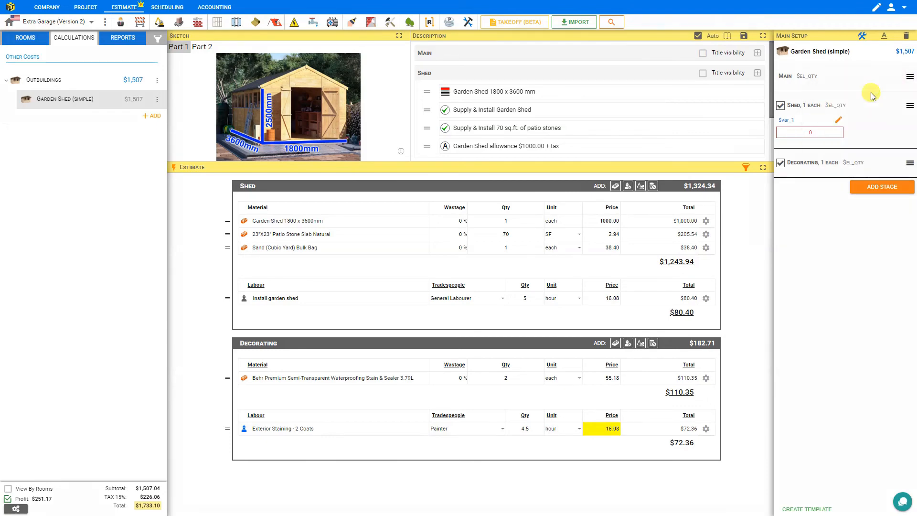
left_click(476, 77)
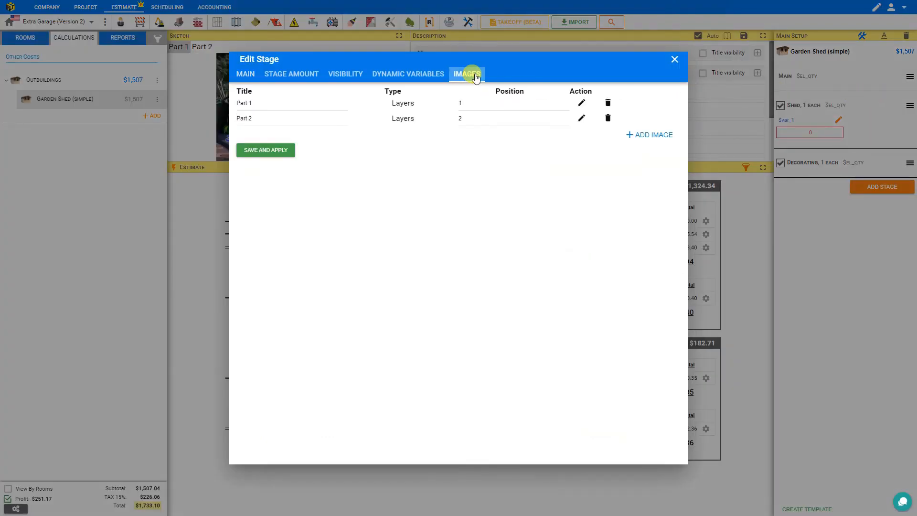
double_click(241, 103)
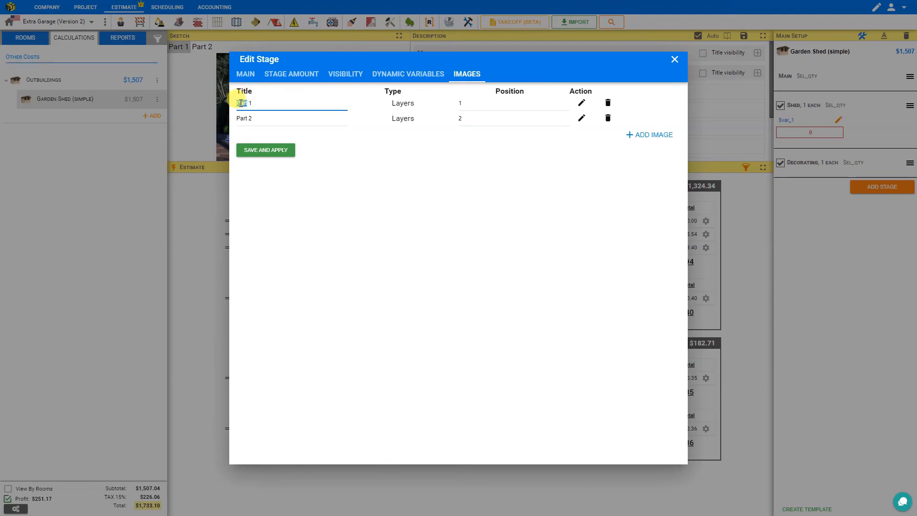
type("Shed")
left_click(243, 119)
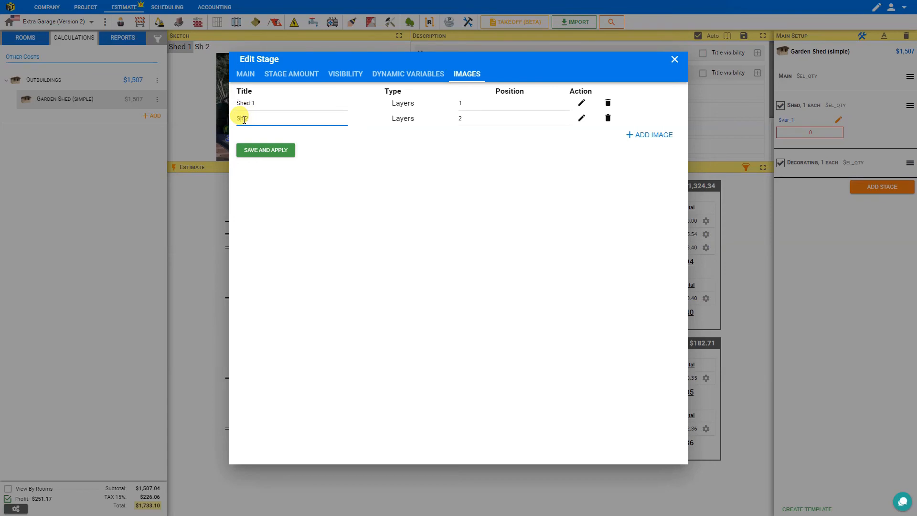
left_click(266, 149)
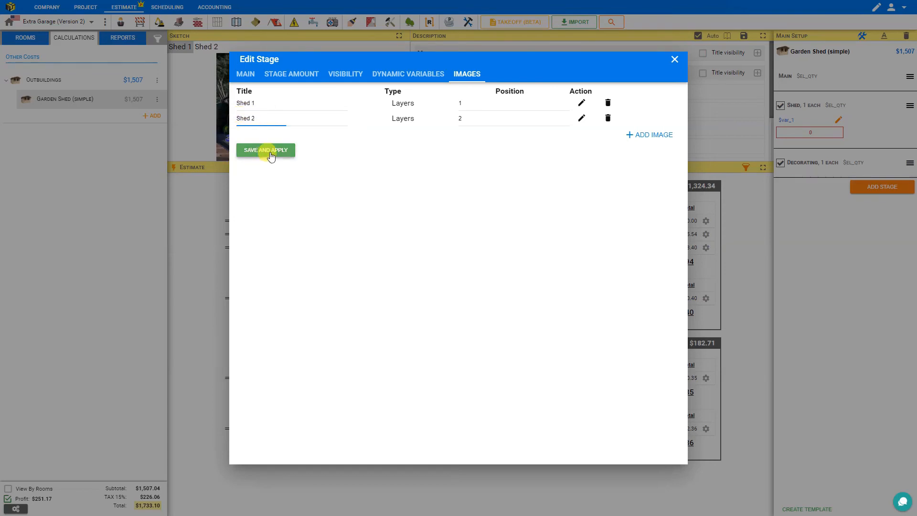
left_click(674, 59)
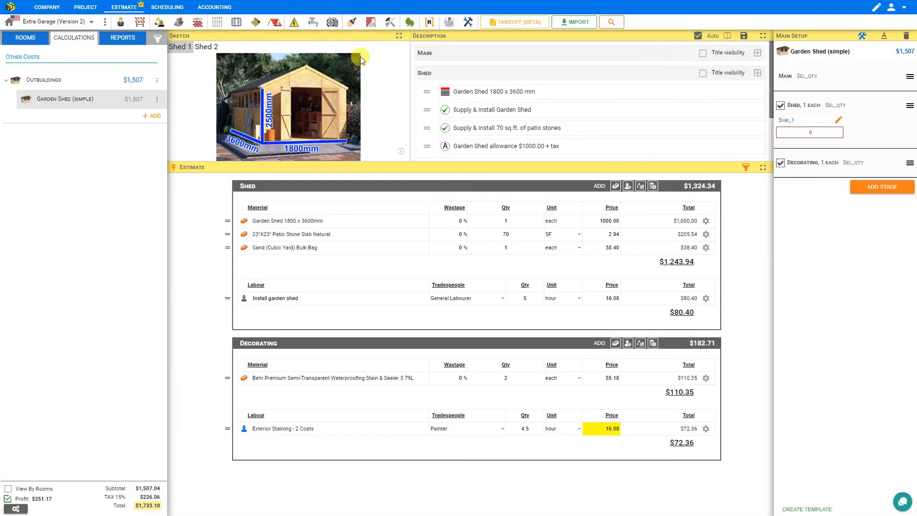
left_click(202, 48)
left_click(177, 47)
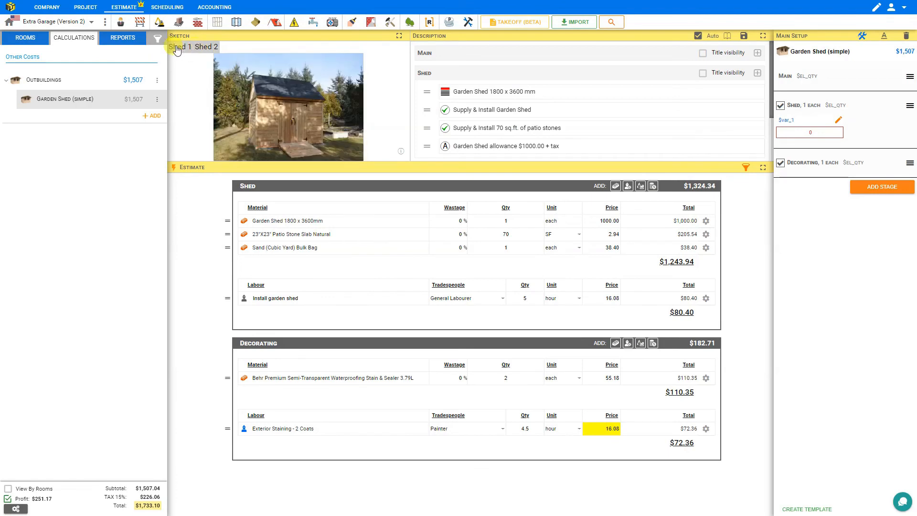
Turn off the calculation's editing mode and enlarge the sketch area in height and width.
left_click(862, 36)
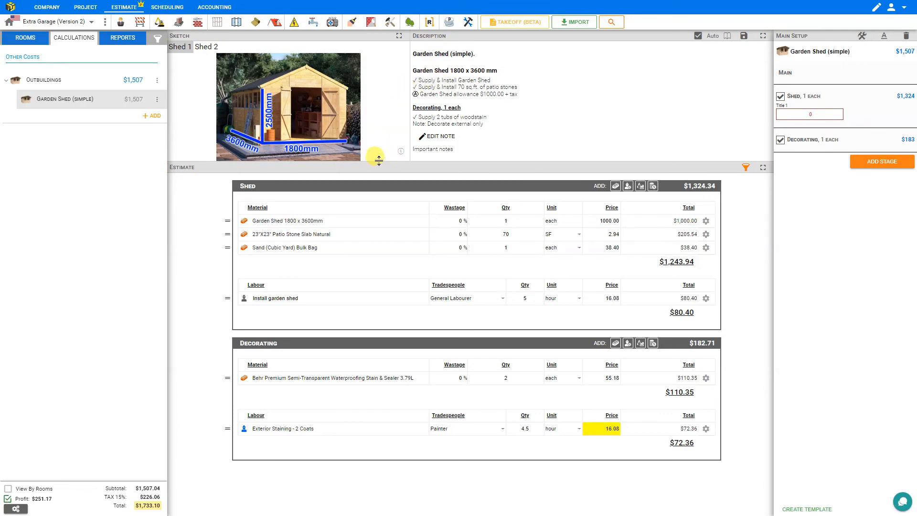
left_click_drag(379, 160, 381, 320)
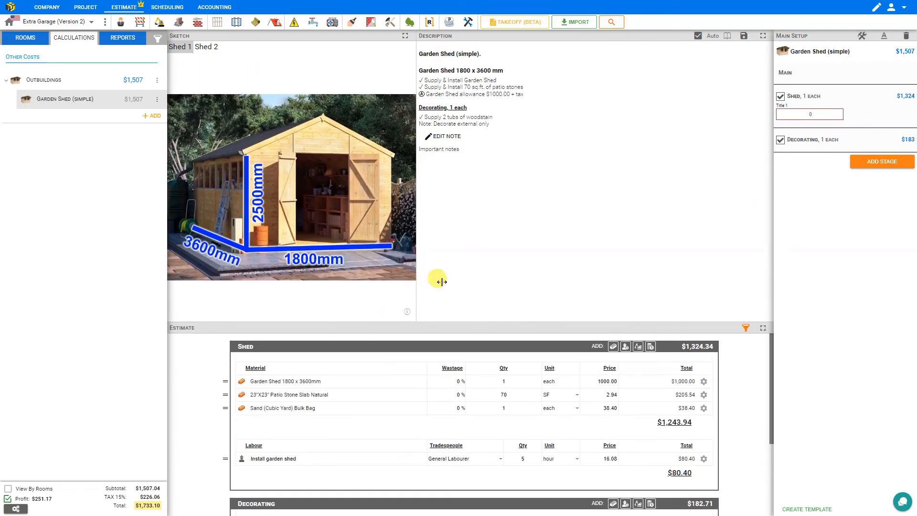
left_click_drag(441, 281, 486, 283)
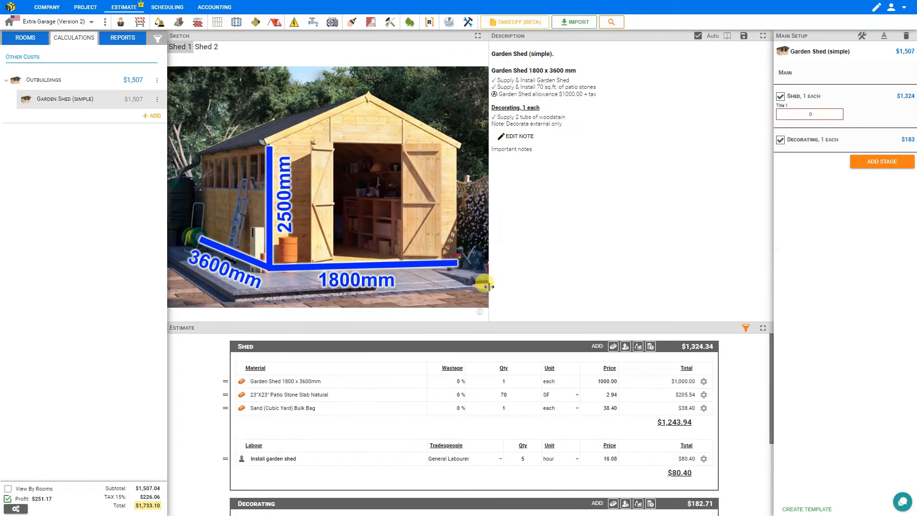
View the Shed 1 sketch full screen, return to the normal layout, and reduce the sketch area's height.
left_click(478, 38)
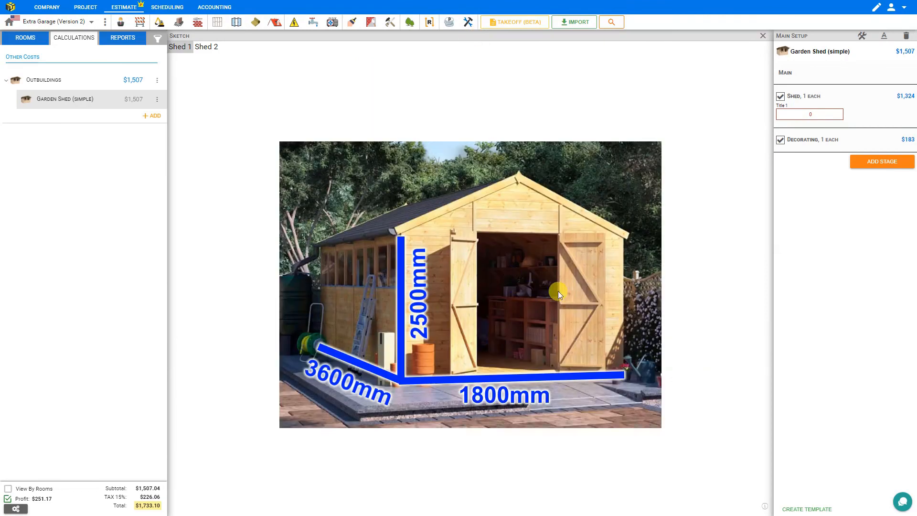
left_click(762, 38)
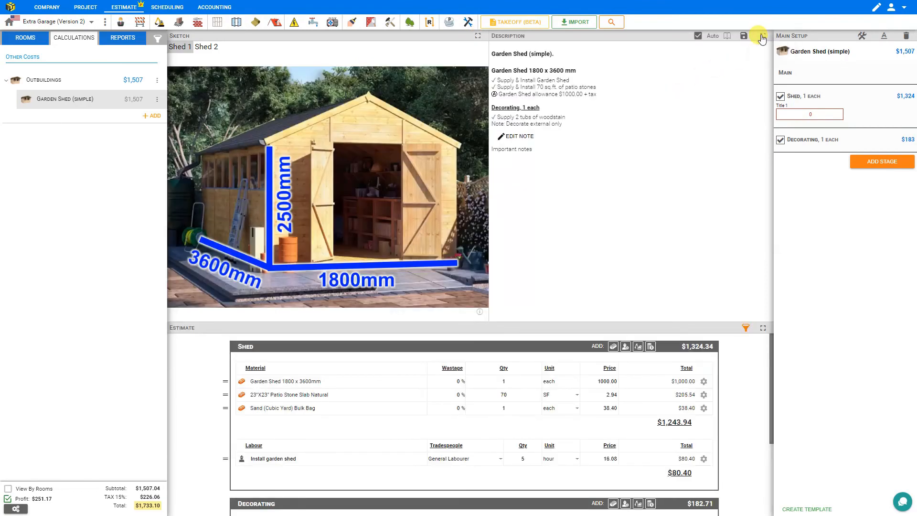
left_click_drag(402, 328, 418, 190)
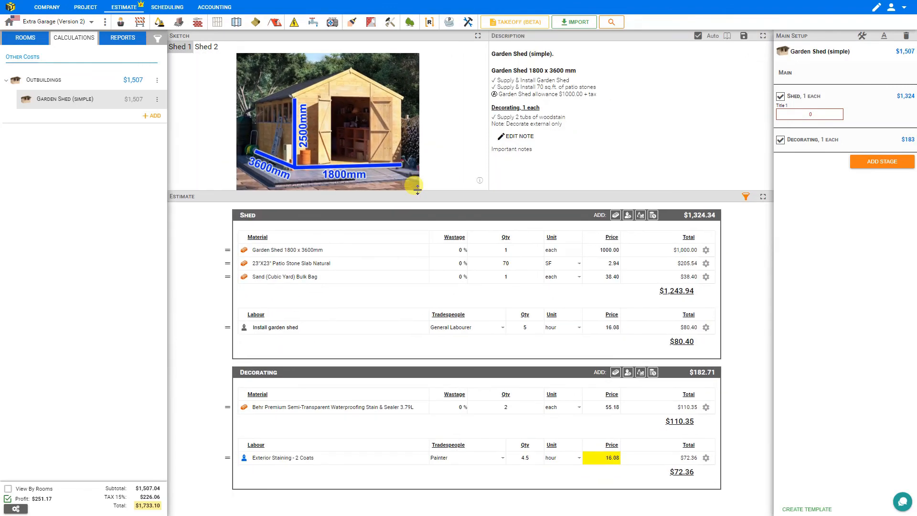